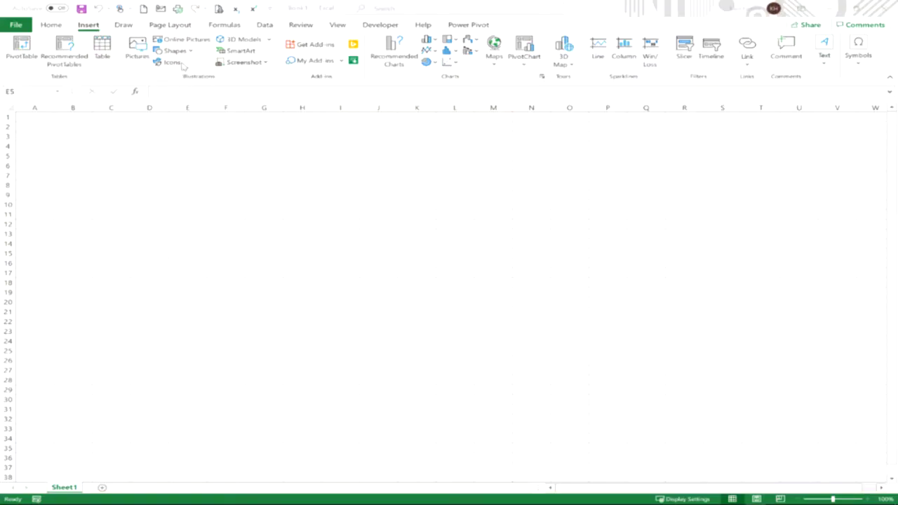
- Add the stegosaurus from the online Dinosaurs 3D collection, placed at 1.63" by 2.44"
{"action": "left_click", "coordinate": [270, 40]}
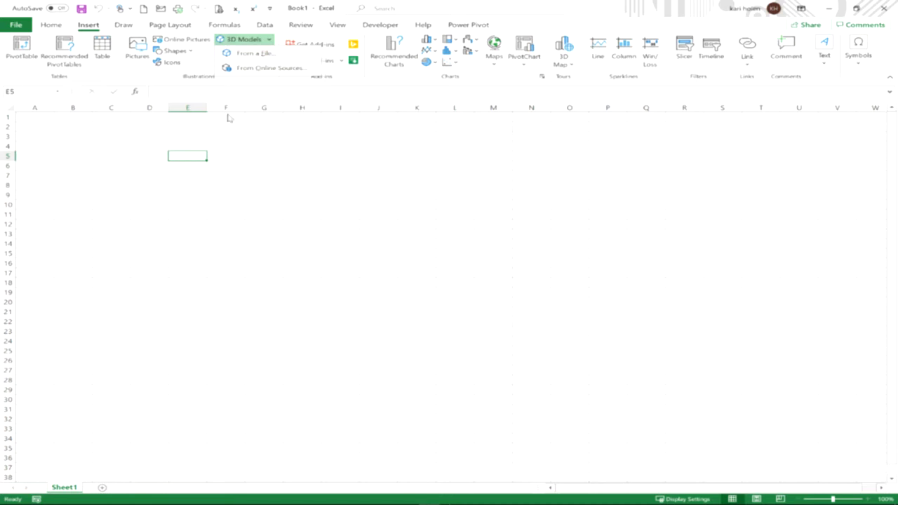
{"action": "left_click", "coordinate": [287, 69]}
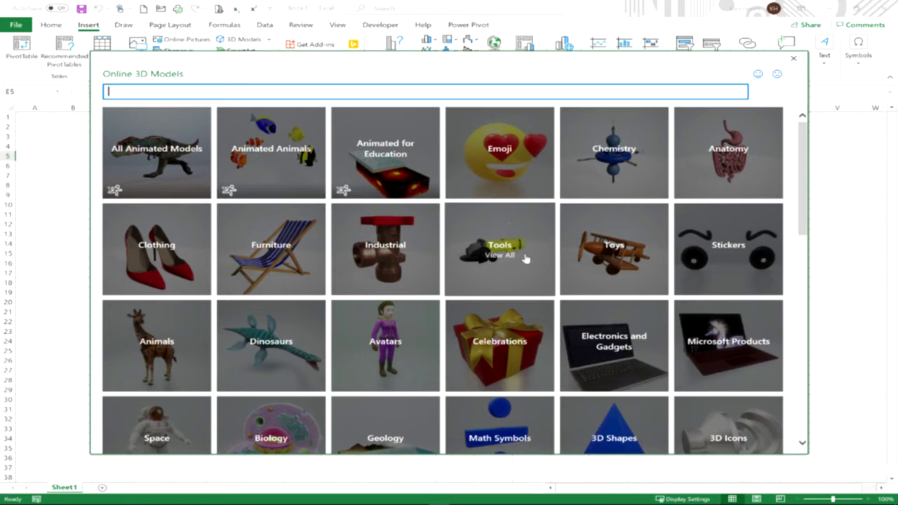
{"action": "scroll", "coordinate": [491, 300], "scroll_direction": "down", "scroll_amount": 3}
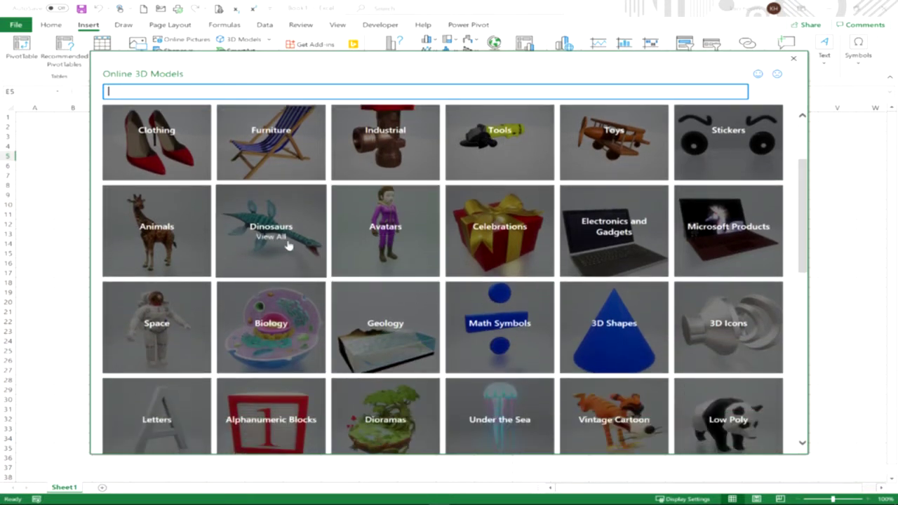
{"action": "scroll", "coordinate": [289, 246], "scroll_direction": "down", "scroll_amount": 3}
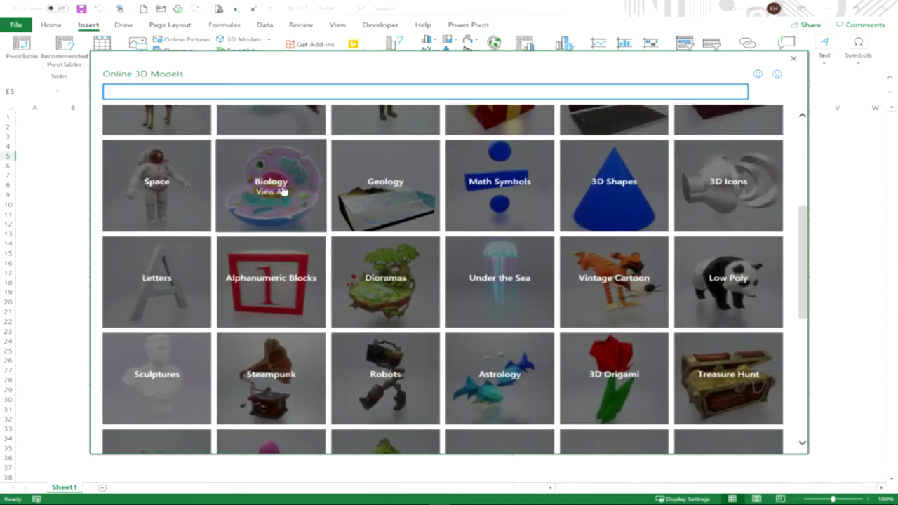
{"action": "scroll", "coordinate": [277, 198], "scroll_direction": "up", "scroll_amount": 3}
{"action": "left_click", "coordinate": [263, 221]}
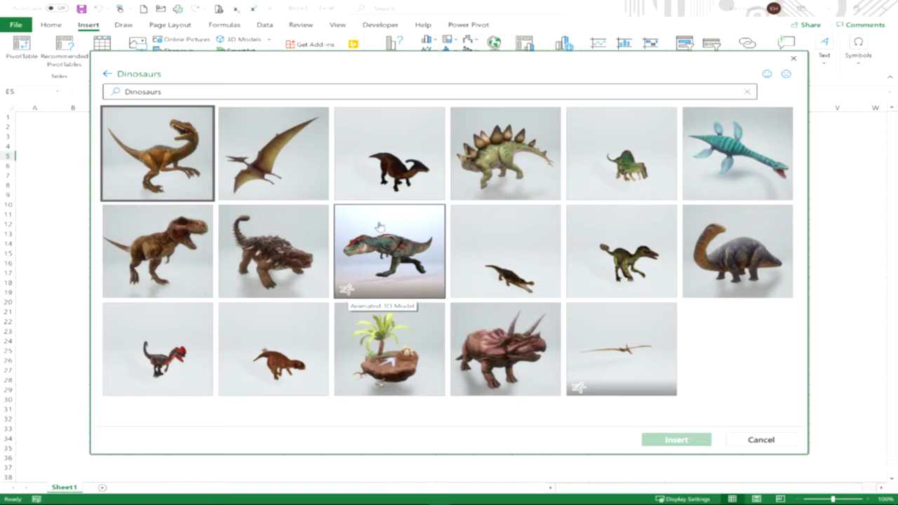
{"action": "left_click", "coordinate": [493, 171]}
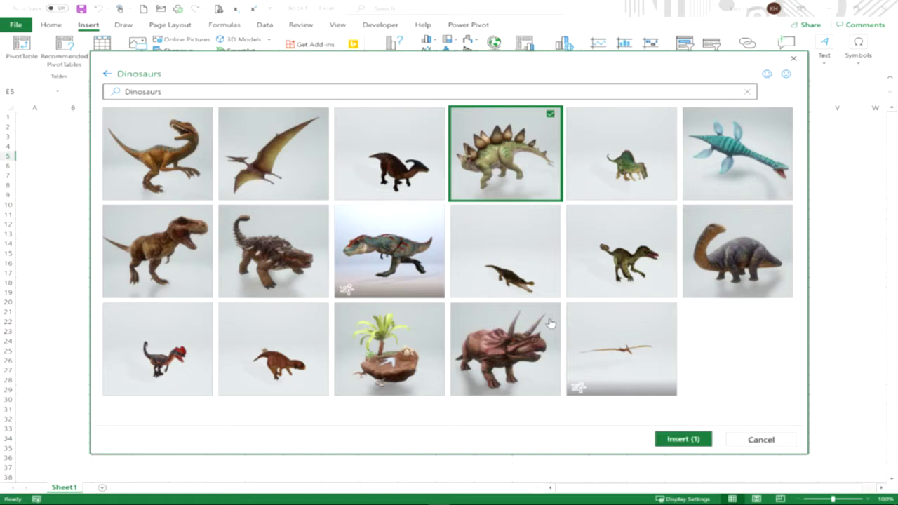
{"action": "left_click", "coordinate": [680, 439]}
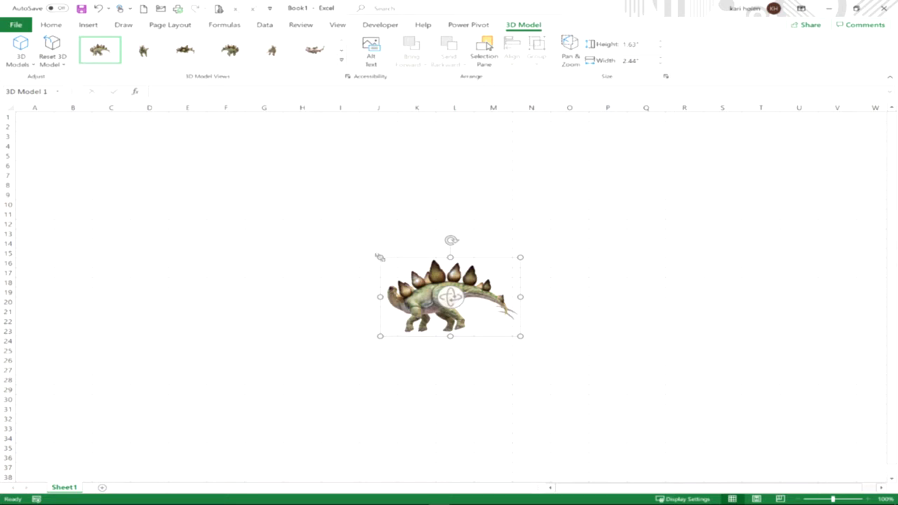
- Enlarge the stegosaurus to about 8" by 8.51" and rotate it to a top-down view
{"action": "left_click_drag", "start_coordinate": [379, 257], "coordinate": [153, 152]}
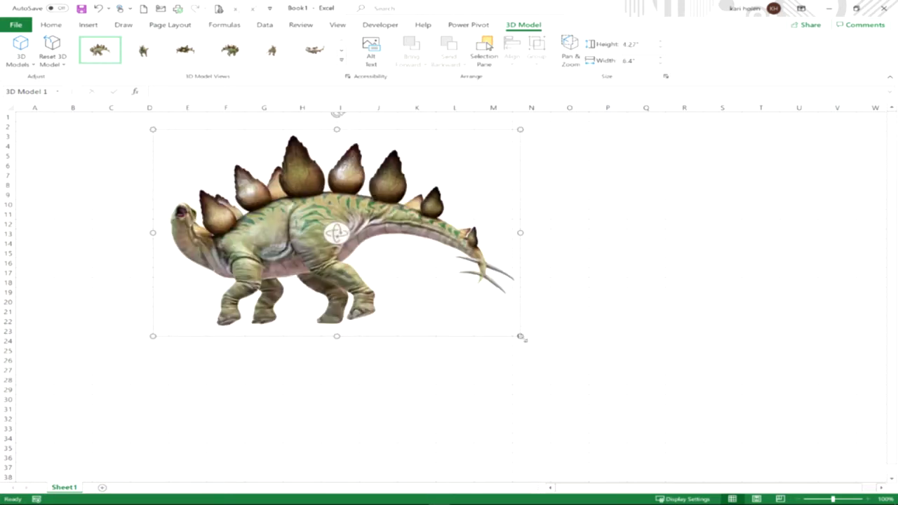
{"action": "left_click_drag", "start_coordinate": [520, 336], "coordinate": [750, 430]}
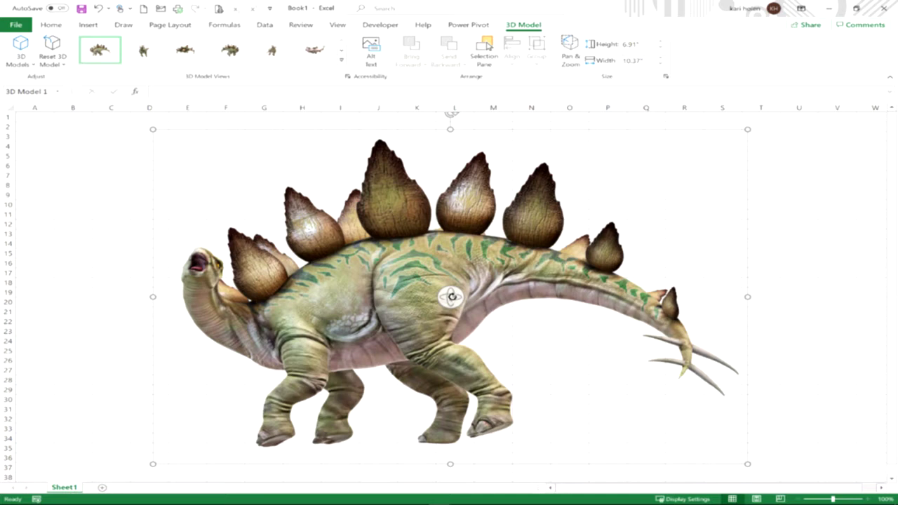
{"action": "left_click_drag", "start_coordinate": [451, 296], "coordinate": [433, 388]}
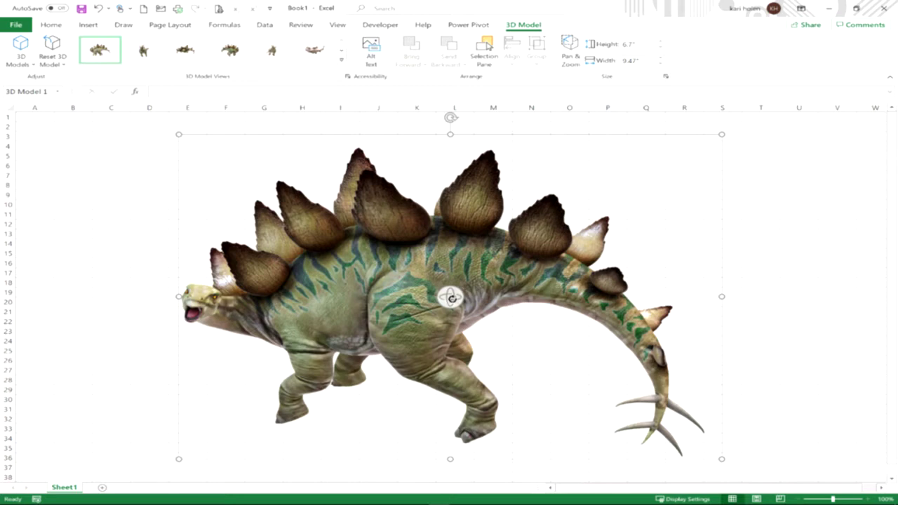
{"action": "left_click_drag", "start_coordinate": [450, 296], "coordinate": [576, 410]}
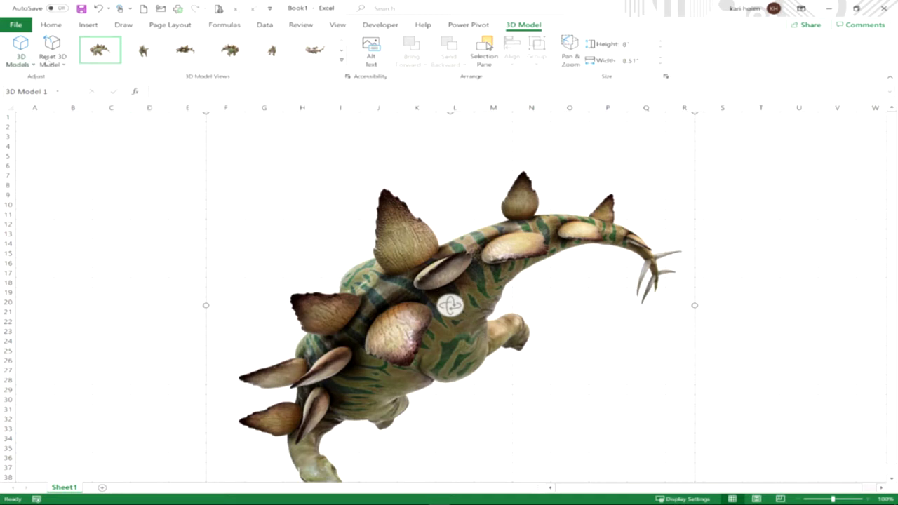
- Reset the stegosaurus to its default view and size and apply the default side view
{"action": "left_click", "coordinate": [63, 65]}
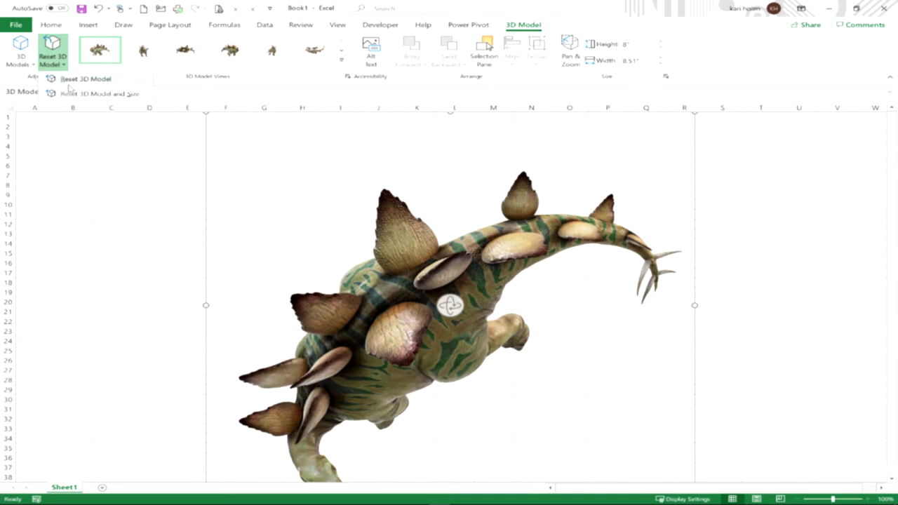
{"action": "left_click", "coordinate": [79, 92]}
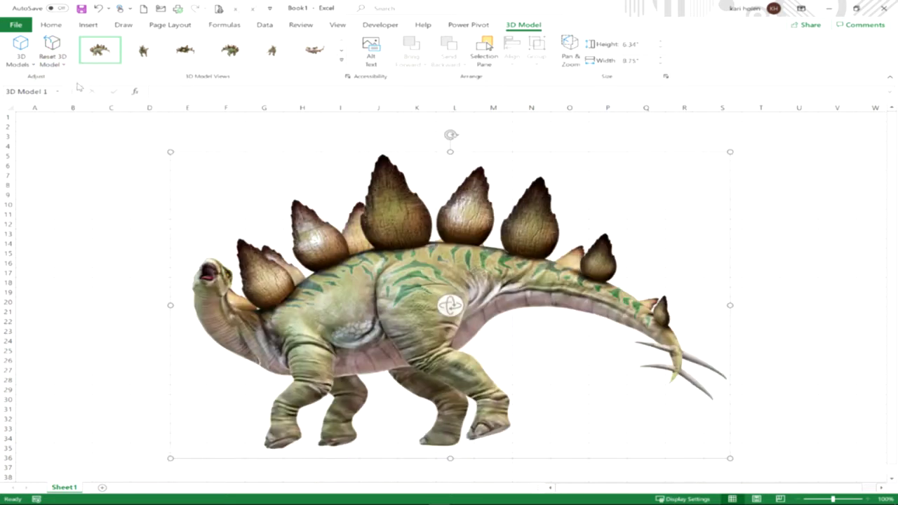
{"action": "left_click", "coordinate": [122, 57]}
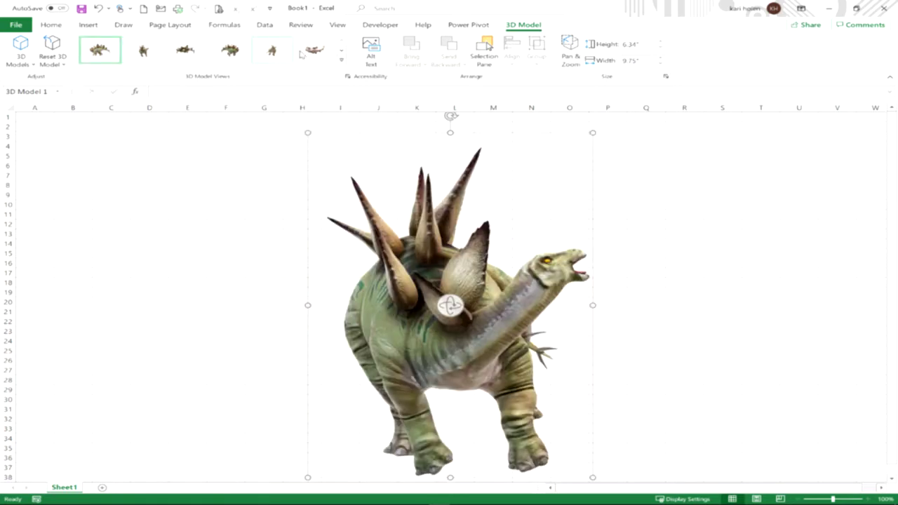
- Try preset 3D Model Views, including Above Front Left, ending with the tail pointing left
{"action": "left_click", "coordinate": [342, 59]}
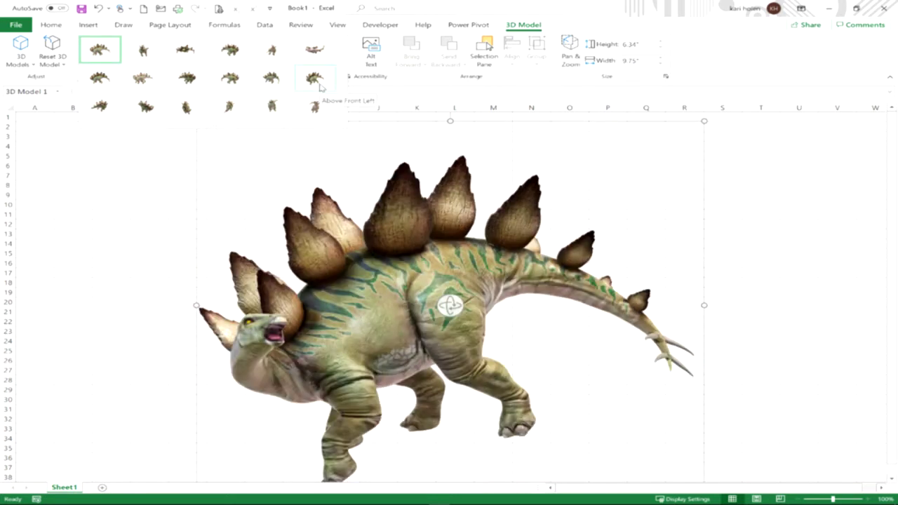
{"action": "left_click", "coordinate": [320, 85]}
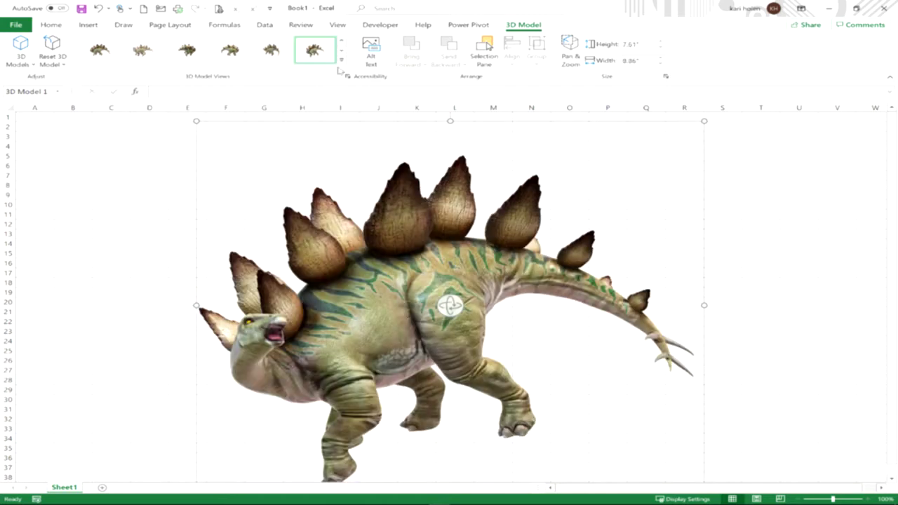
{"action": "left_click", "coordinate": [342, 62]}
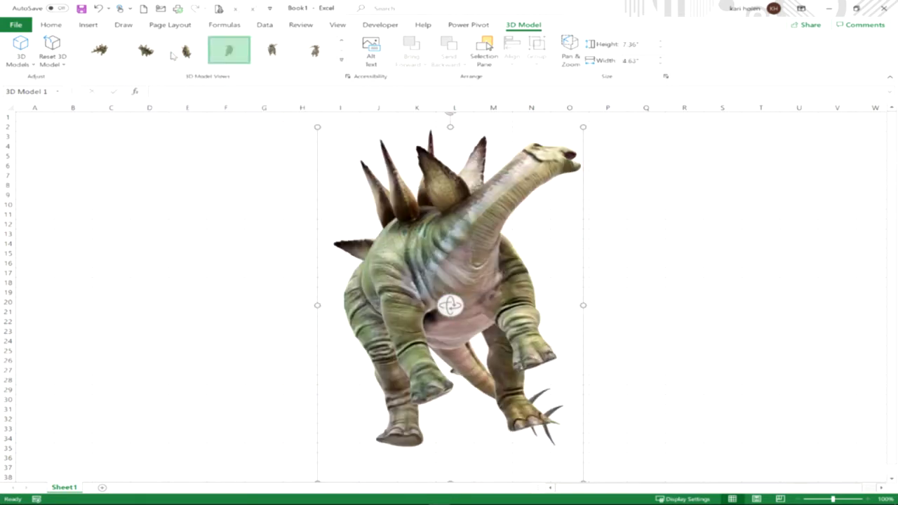
{"action": "left_click", "coordinate": [138, 56]}
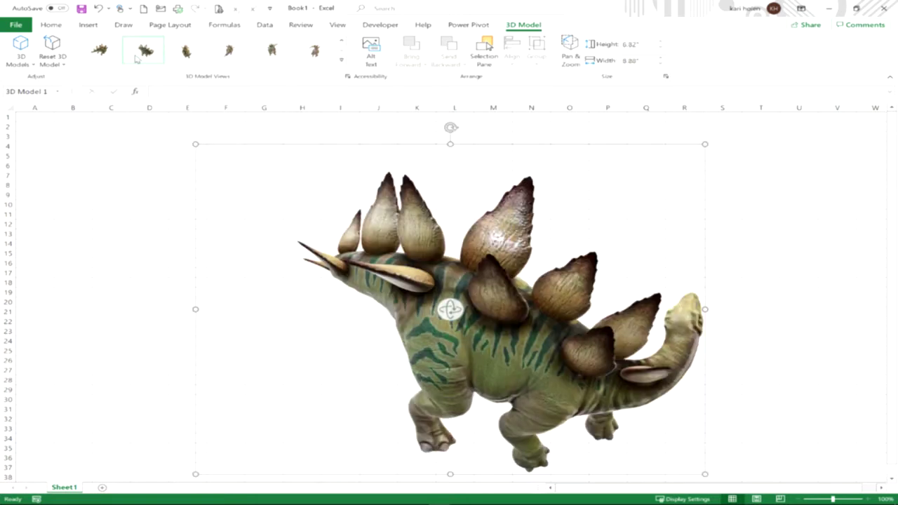
{"action": "left_click", "coordinate": [342, 60]}
{"action": "left_click", "coordinate": [143, 106]}
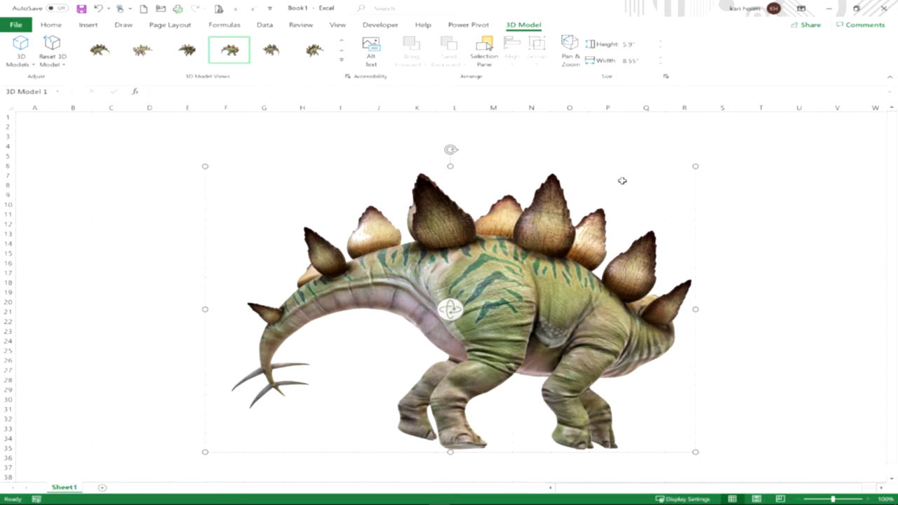
- Shrink the stegosaurus to 3.78" by 5.47" and move it to the sheet's top-left area
{"action": "left_click_drag", "start_coordinate": [622, 181], "coordinate": [527, 176]}
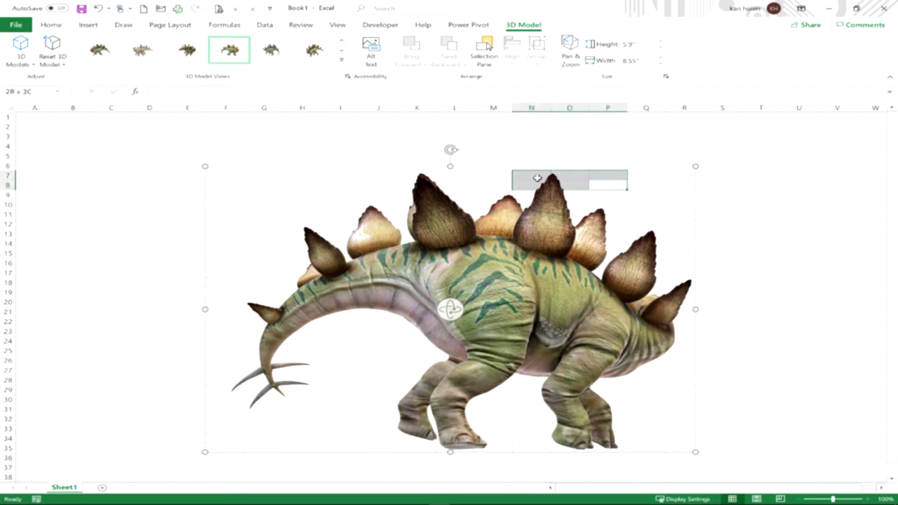
{"action": "left_click", "coordinate": [454, 183]}
{"action": "left_click", "coordinate": [480, 281]}
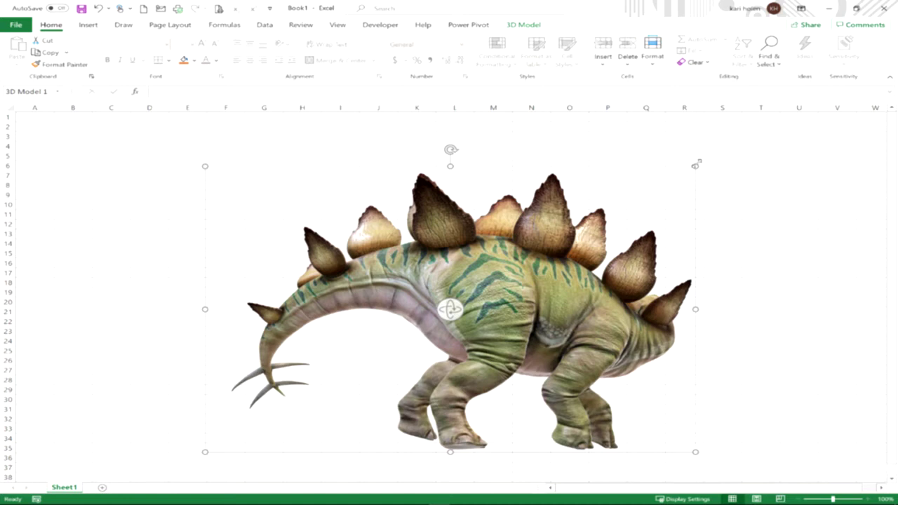
{"action": "left_click_drag", "start_coordinate": [696, 164], "coordinate": [520, 270]}
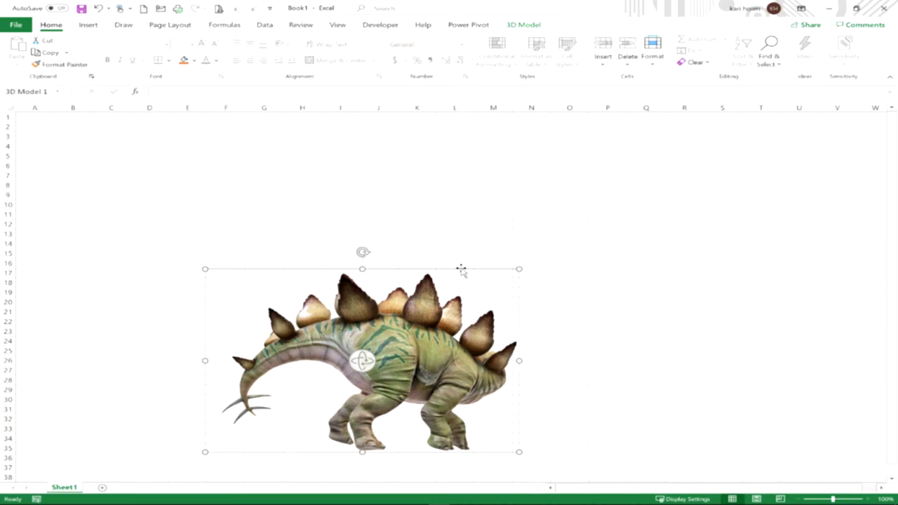
{"action": "left_click_drag", "start_coordinate": [461, 270], "coordinate": [311, 137]}
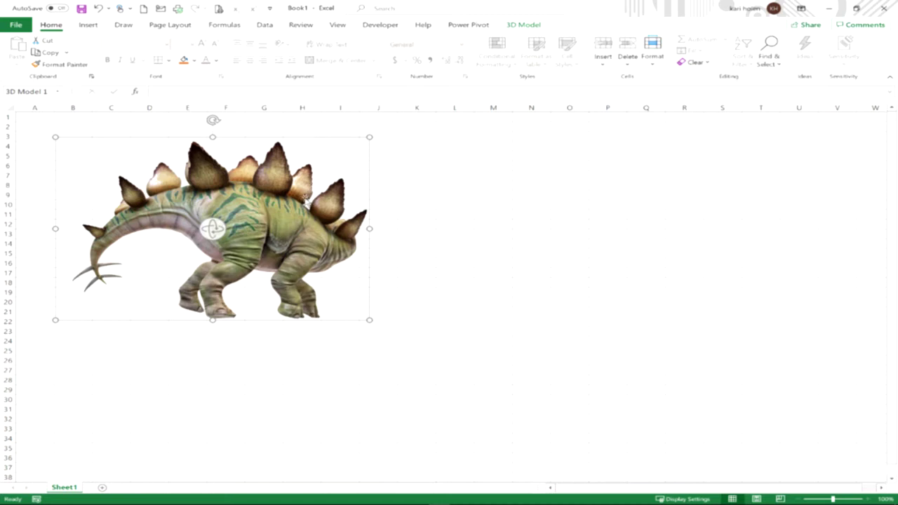
{"action": "left_click", "coordinate": [538, 26]}
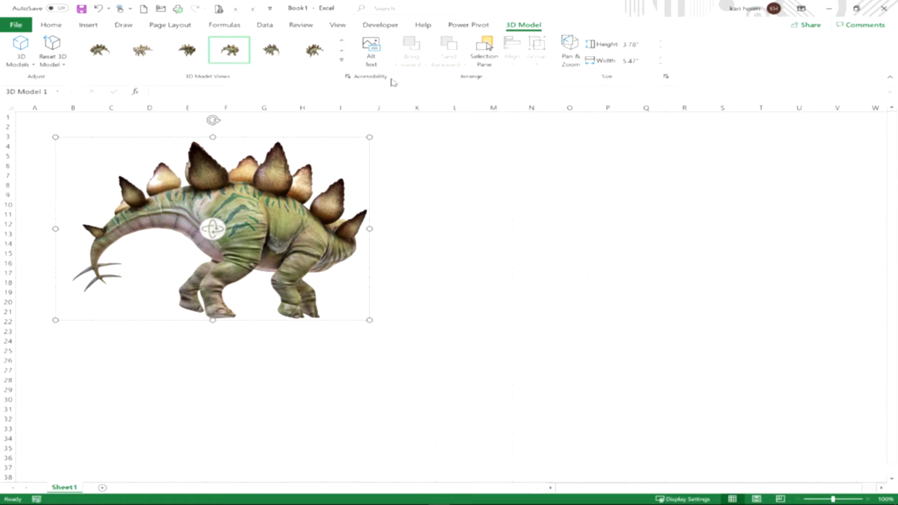
- Draw a blue rectangle from B2 to J24 and nudge it down to expose the spikes
{"action": "left_click", "coordinate": [91, 25]}
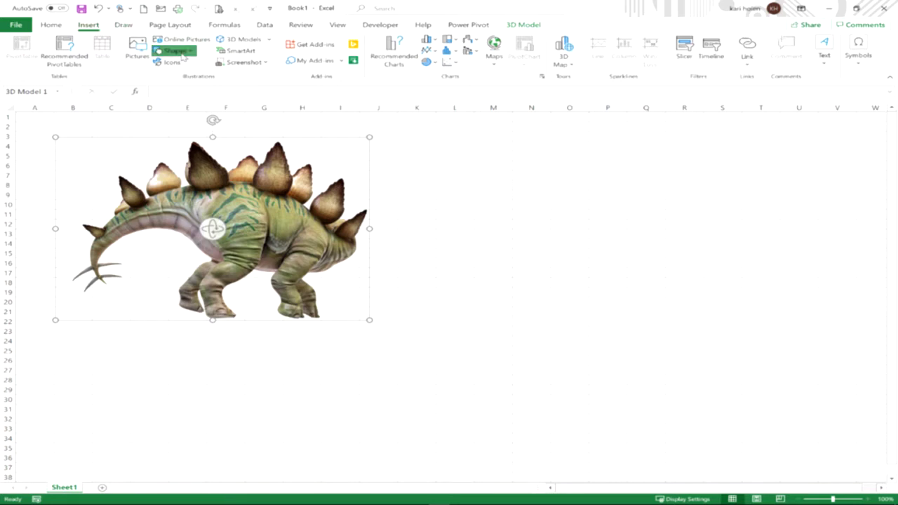
{"action": "left_click", "coordinate": [181, 55]}
{"action": "left_click", "coordinate": [197, 82]}
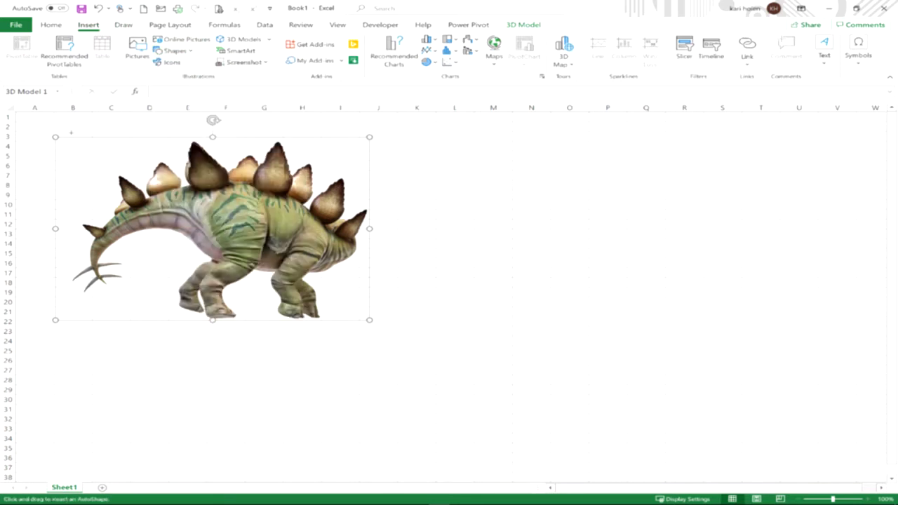
{"action": "left_click_drag", "start_coordinate": [46, 127], "coordinate": [397, 339]}
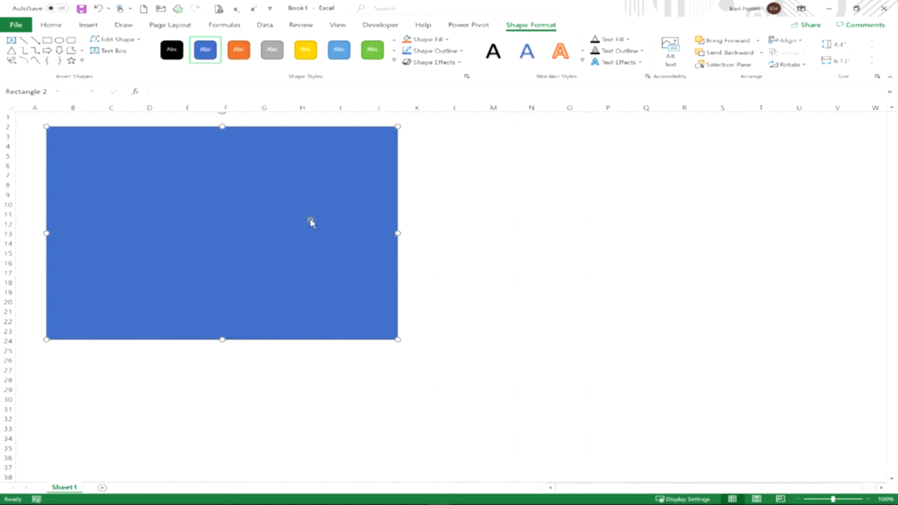
{"action": "left_click_drag", "start_coordinate": [311, 220], "coordinate": [302, 254]}
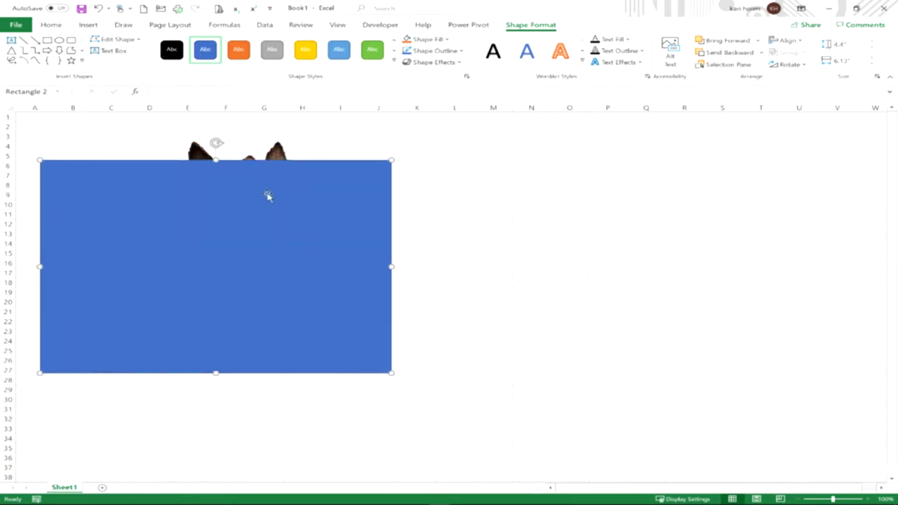
- Try Send Backward, then use Bring Forward to place the stegosaurus above the rectangle
{"action": "left_click", "coordinate": [270, 149]}
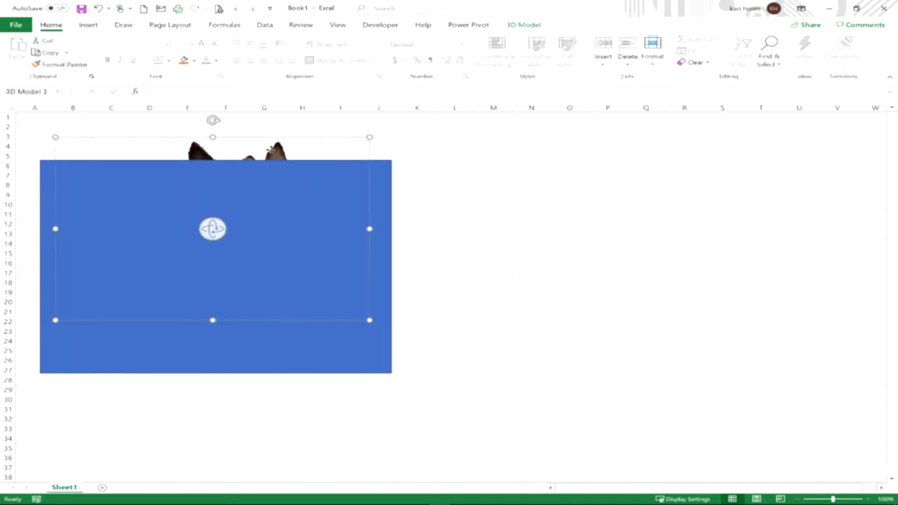
{"action": "left_click", "coordinate": [523, 25]}
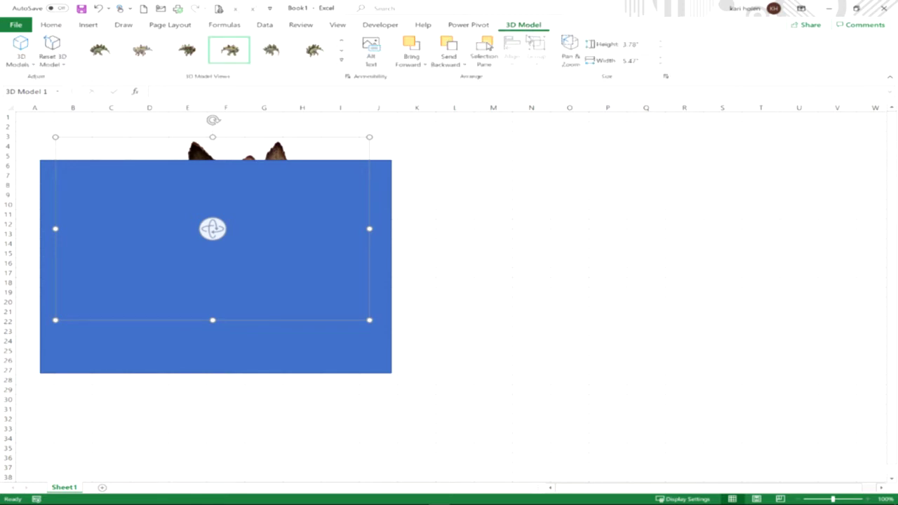
{"action": "left_click", "coordinate": [448, 63]}
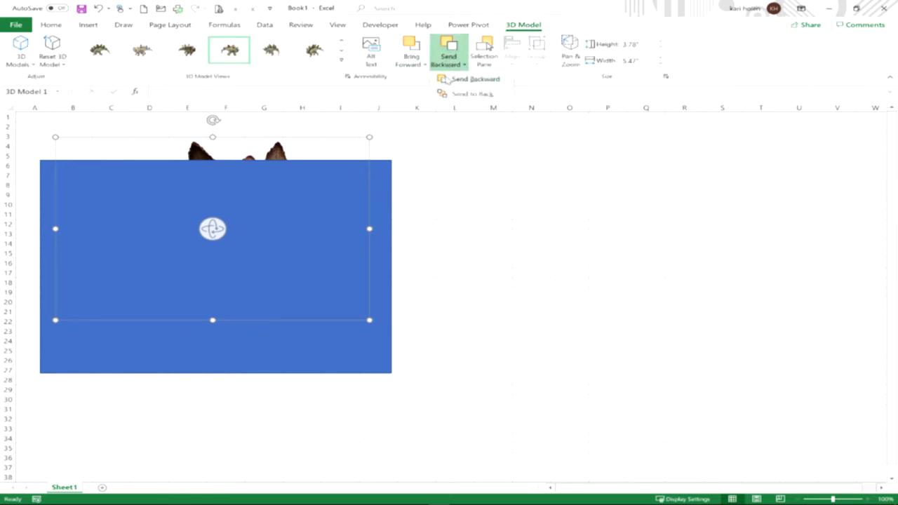
{"action": "left_click", "coordinate": [447, 79]}
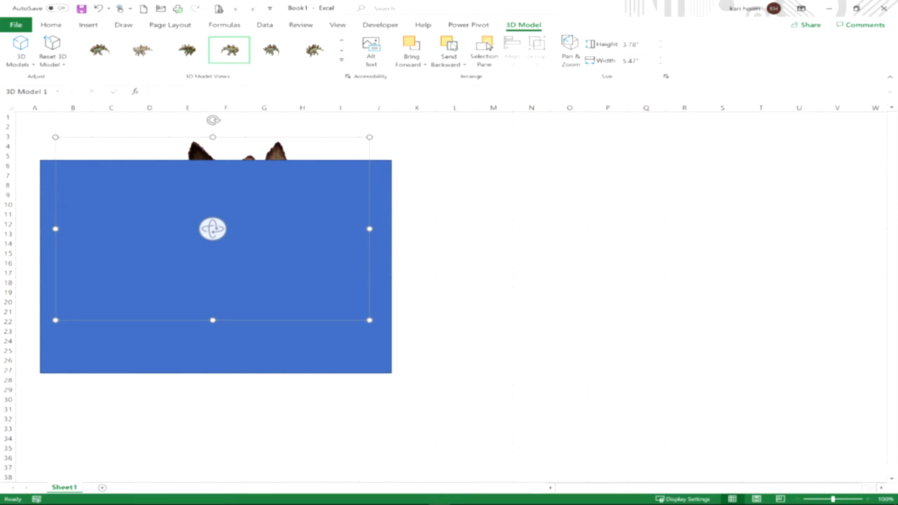
{"action": "left_click", "coordinate": [447, 64]}
{"action": "left_click", "coordinate": [424, 65]}
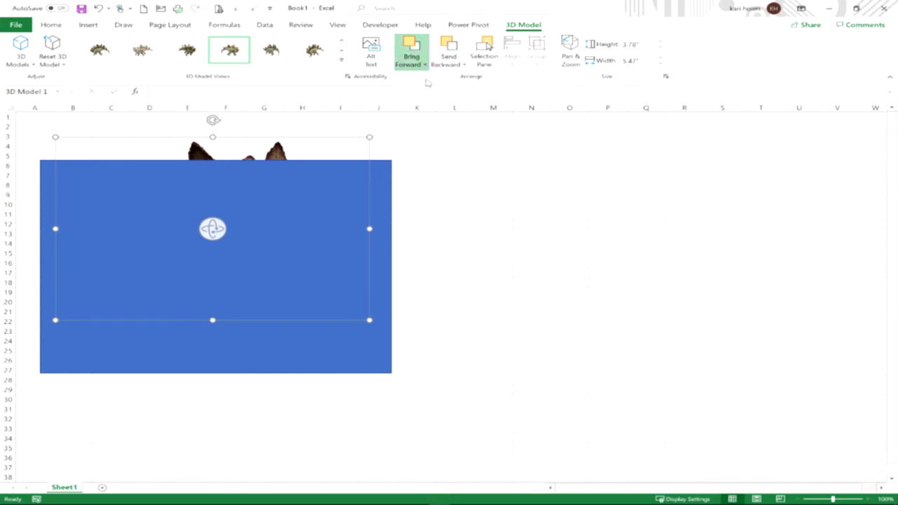
{"action": "left_click", "coordinate": [429, 79]}
- Lower the stegosaurus and rotate it to a left-facing side profile, about 4.22" by 5.74"
{"action": "left_click_drag", "start_coordinate": [278, 203], "coordinate": [274, 241]}
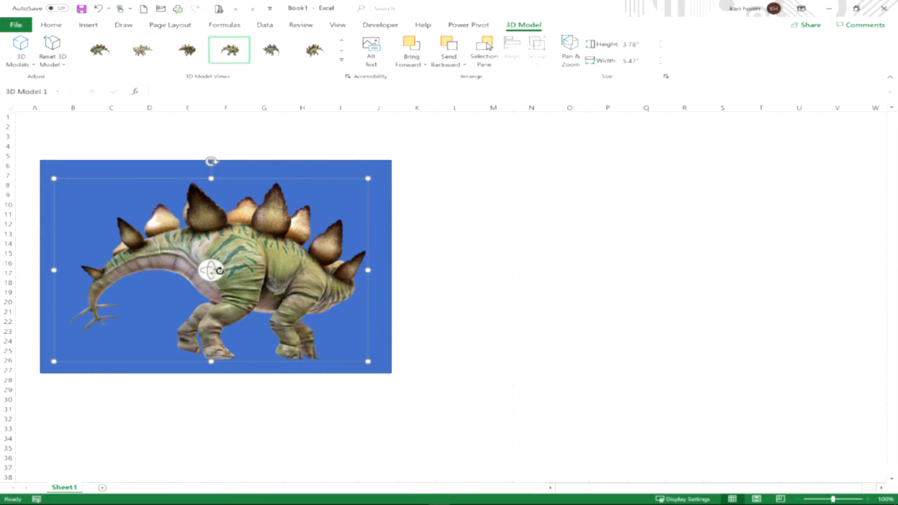
{"action": "left_click_drag", "start_coordinate": [213, 270], "coordinate": [40, 325]}
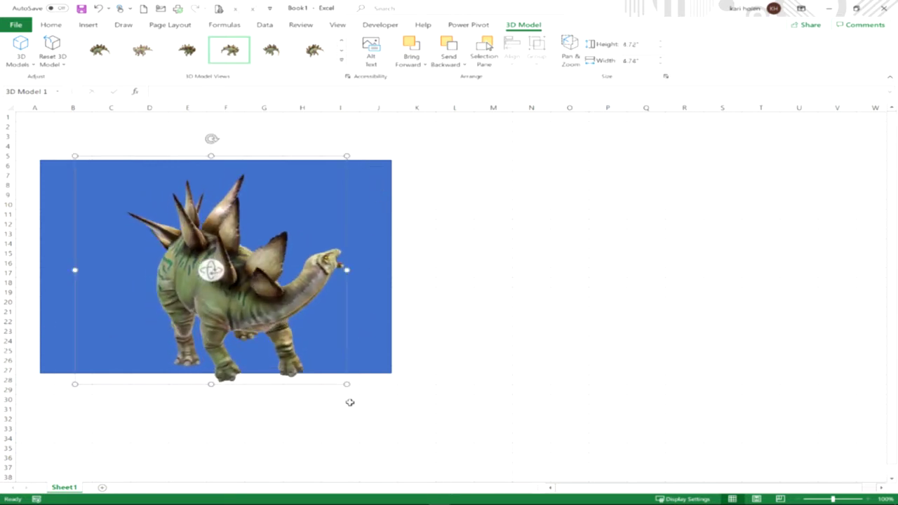
{"action": "left_click_drag", "start_coordinate": [218, 271], "coordinate": [85, 304]}
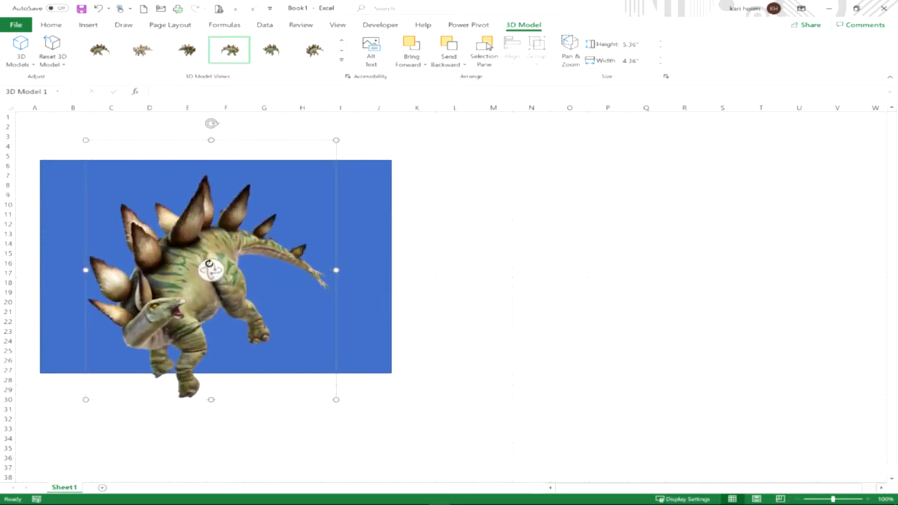
{"action": "left_click_drag", "start_coordinate": [210, 122], "coordinate": [209, 143]}
{"action": "left_click_drag", "start_coordinate": [211, 277], "coordinate": [81, 308]}
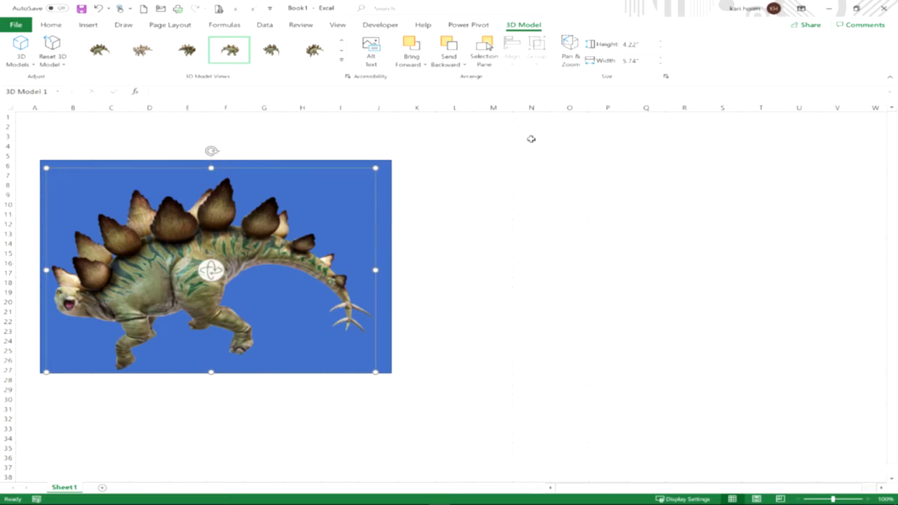
- Stretch the blue rectangle right to column U and down to row 36
{"action": "left_click", "coordinate": [385, 234]}
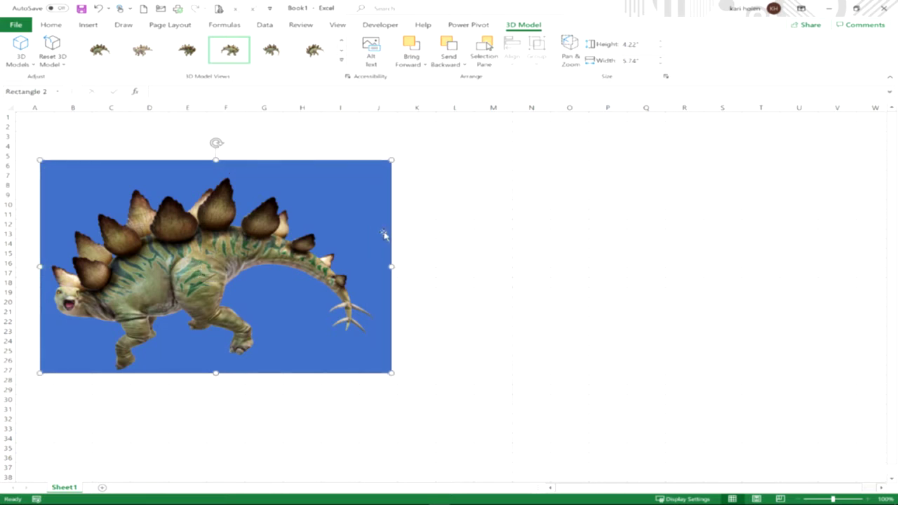
{"action": "left_click_drag", "start_coordinate": [391, 267], "coordinate": [808, 264]}
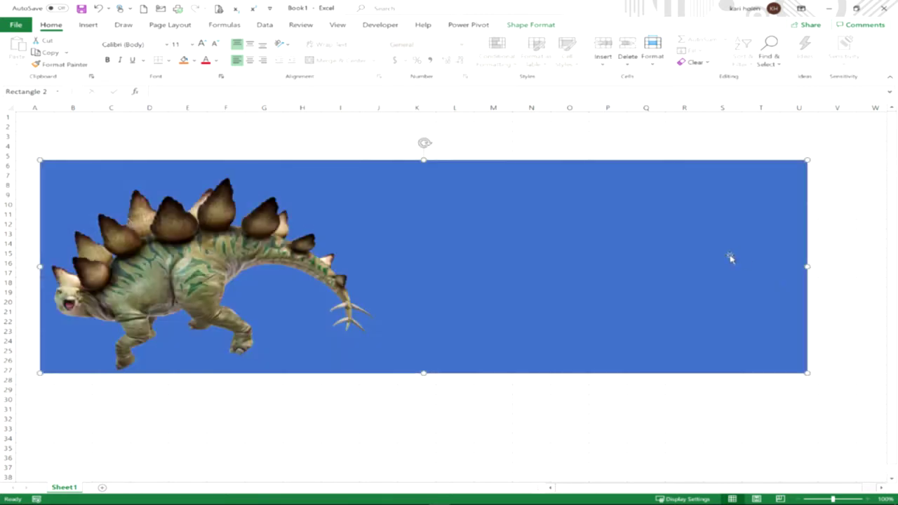
{"action": "left_click_drag", "start_coordinate": [414, 377], "coordinate": [414, 462]}
- Enlarge the stegosaurus to 9.72" by 13.23" so it spans the rectangle
{"action": "left_click", "coordinate": [196, 239]}
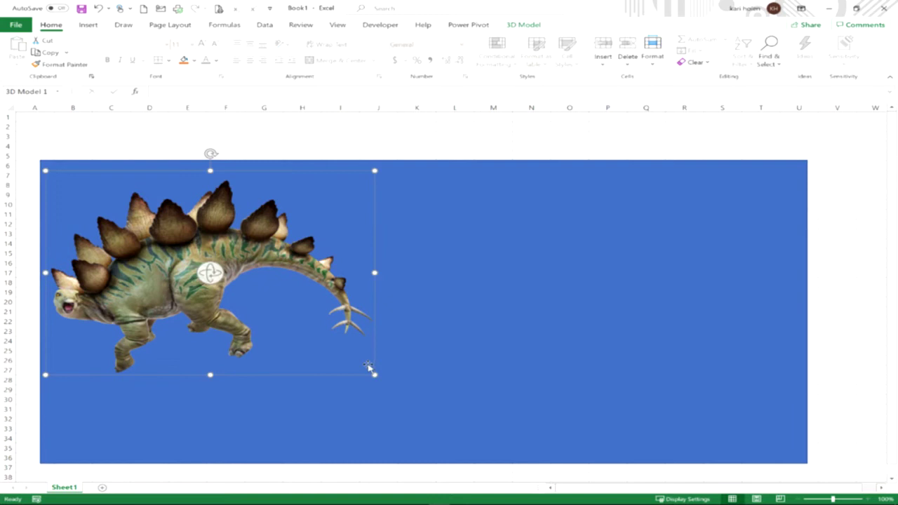
{"action": "left_click_drag", "start_coordinate": [373, 373], "coordinate": [804, 374]}
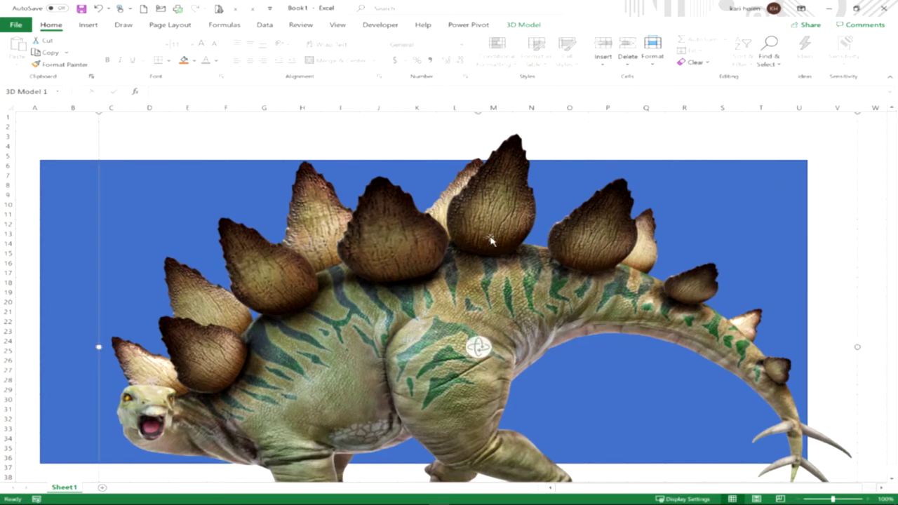
{"action": "left_click", "coordinate": [526, 28]}
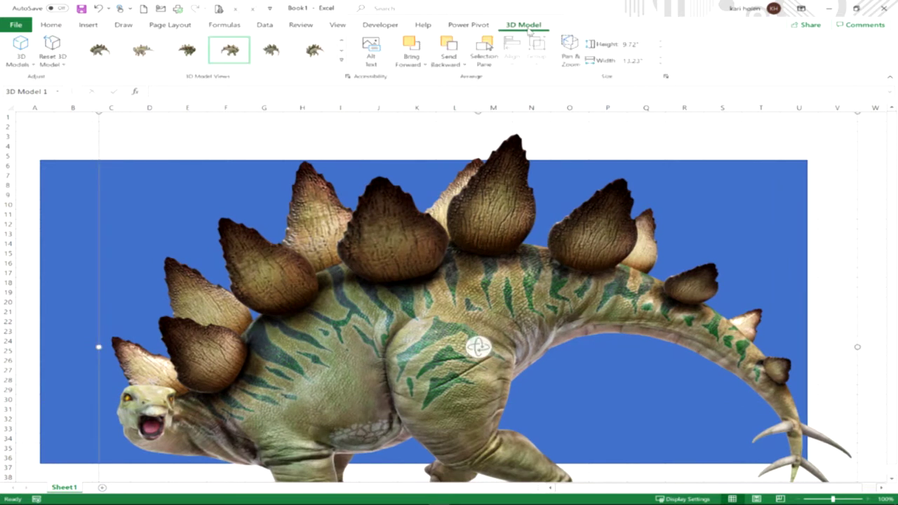
- With Pan & Zoom, zoom the dinosaur out, shrink its frame to 7.08" by 9.63", and centre it
{"action": "left_click", "coordinate": [577, 63]}
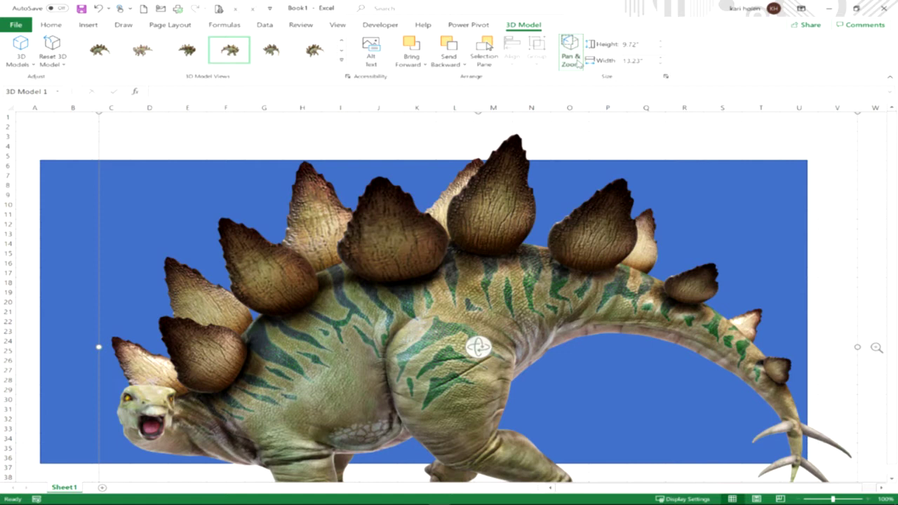
{"action": "left_click", "coordinate": [574, 61]}
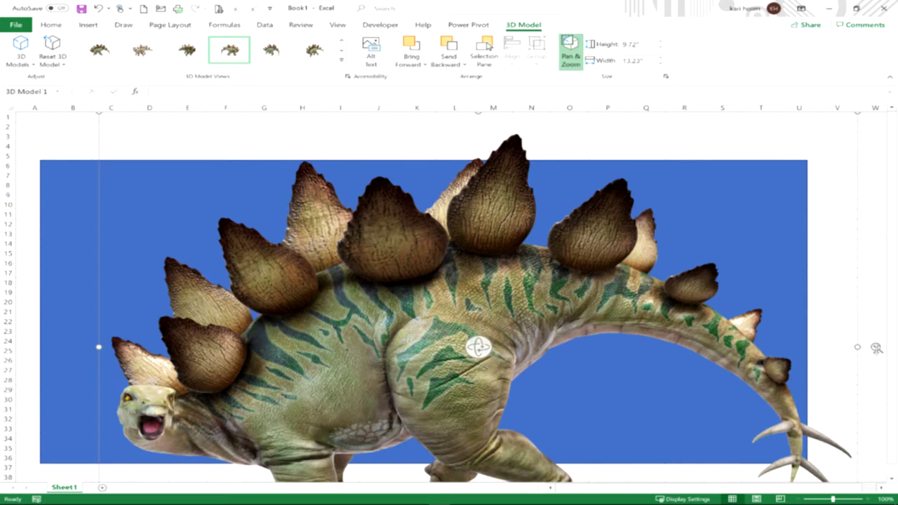
{"action": "left_click_drag", "start_coordinate": [876, 348], "coordinate": [876, 383]}
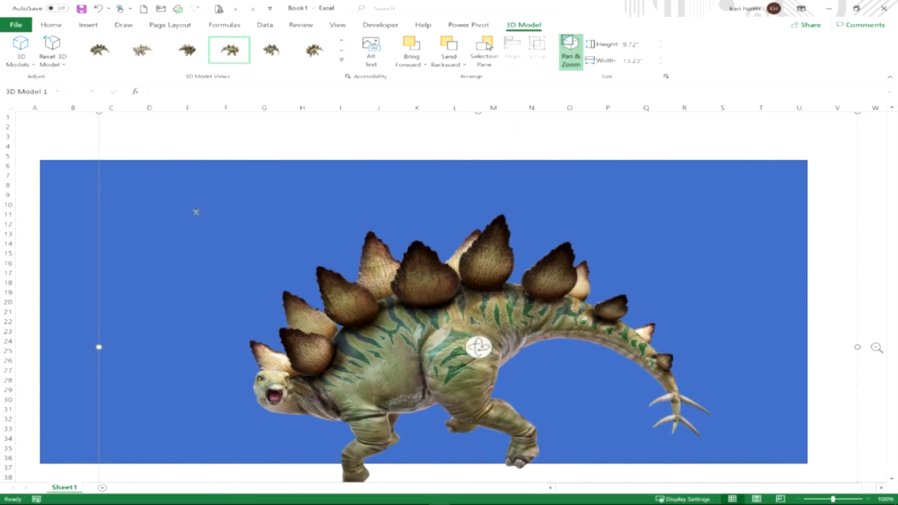
{"action": "left_click_drag", "start_coordinate": [98, 113], "coordinate": [306, 267]}
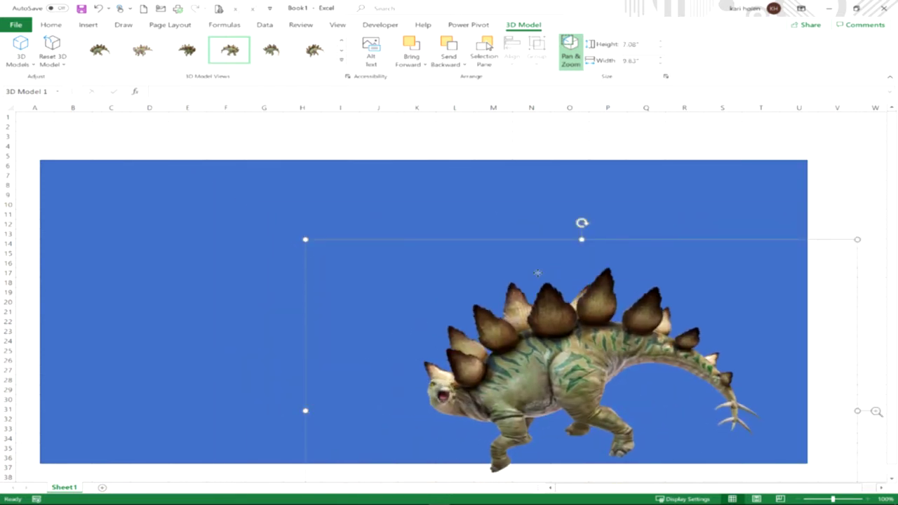
{"action": "left_click_drag", "start_coordinate": [477, 231], "coordinate": [344, 179]}
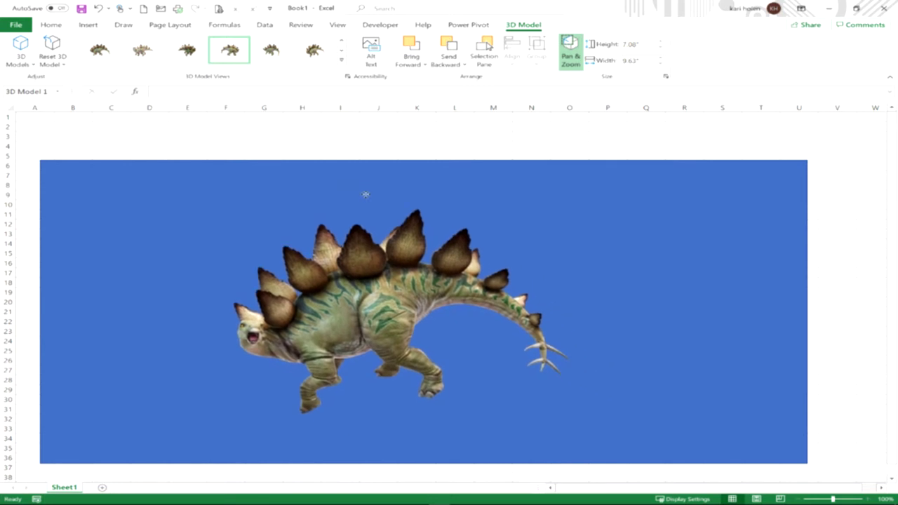
{"action": "left_click", "coordinate": [765, 201]}
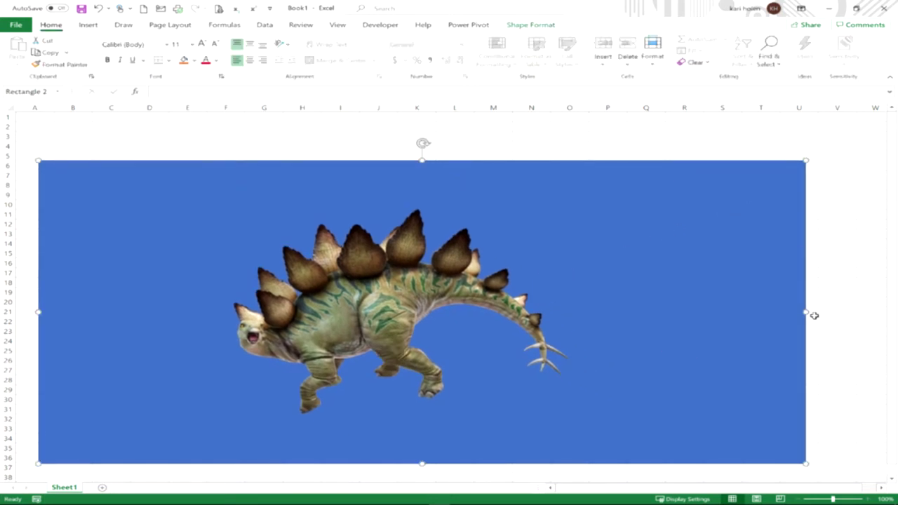
- Narrow the blue rectangle to about column O and resize the dinosaur's frame to 5.33" by 9.23"
{"action": "left_click_drag", "start_coordinate": [805, 311], "coordinate": [597, 327]}
{"action": "left_click_drag", "start_coordinate": [393, 309], "coordinate": [336, 294]}
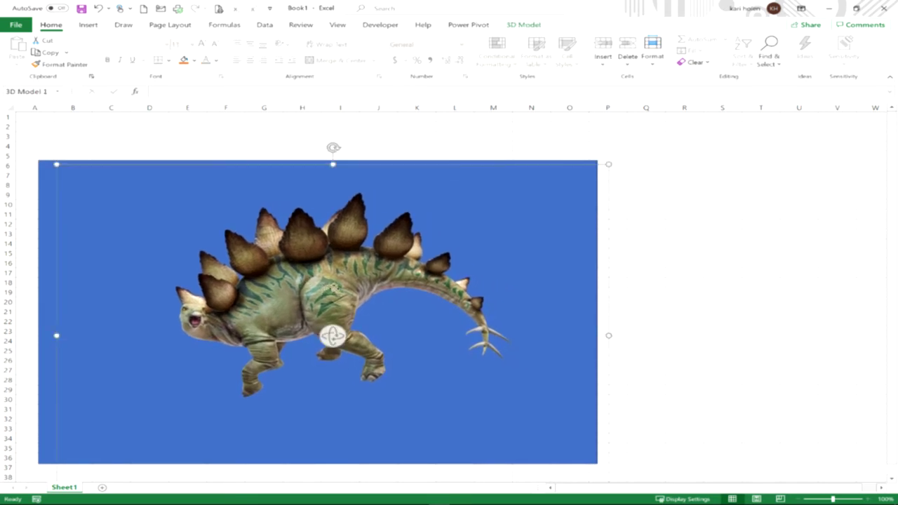
{"action": "left_click_drag", "start_coordinate": [608, 333], "coordinate": [527, 333]}
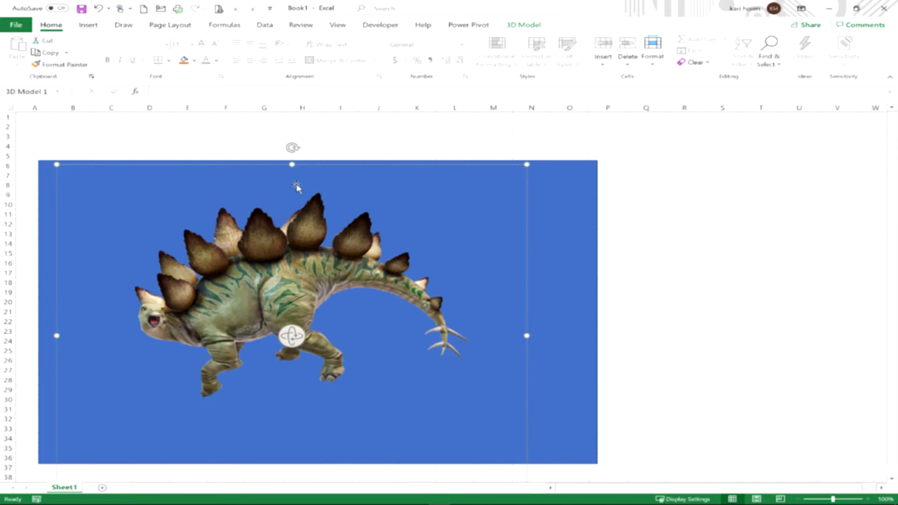
{"action": "left_click_drag", "start_coordinate": [292, 165], "coordinate": [299, 295]}
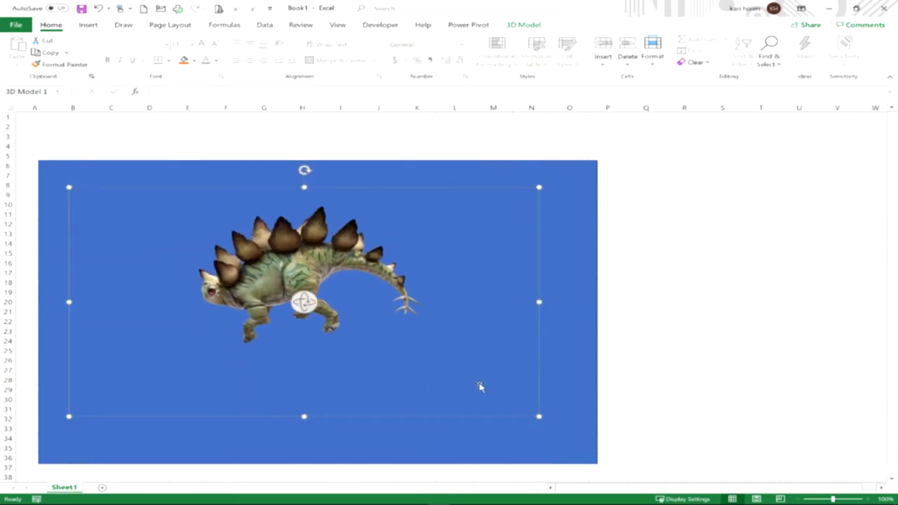
{"action": "left_click_drag", "start_coordinate": [541, 417], "coordinate": [597, 445]}
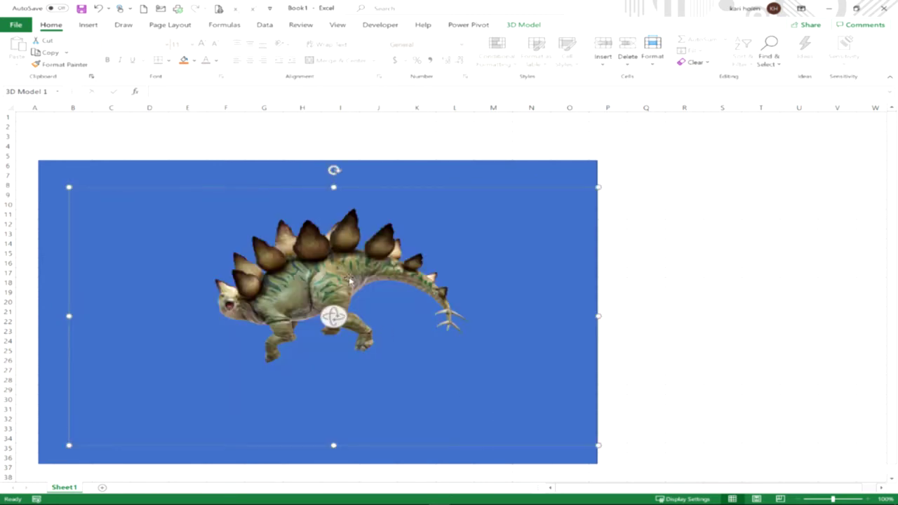
{"action": "left_click", "coordinate": [519, 25]}
- Using Pan & Zoom, zoom far into the stegosaurus, then pan and rotate until its head and open mouth show
{"action": "left_click", "coordinate": [571, 53]}
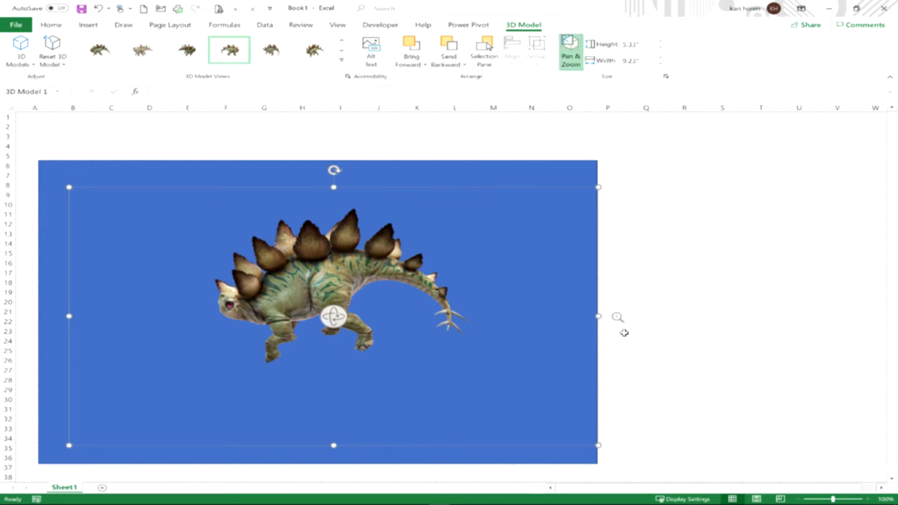
{"action": "left_click_drag", "start_coordinate": [618, 317], "coordinate": [404, 395]}
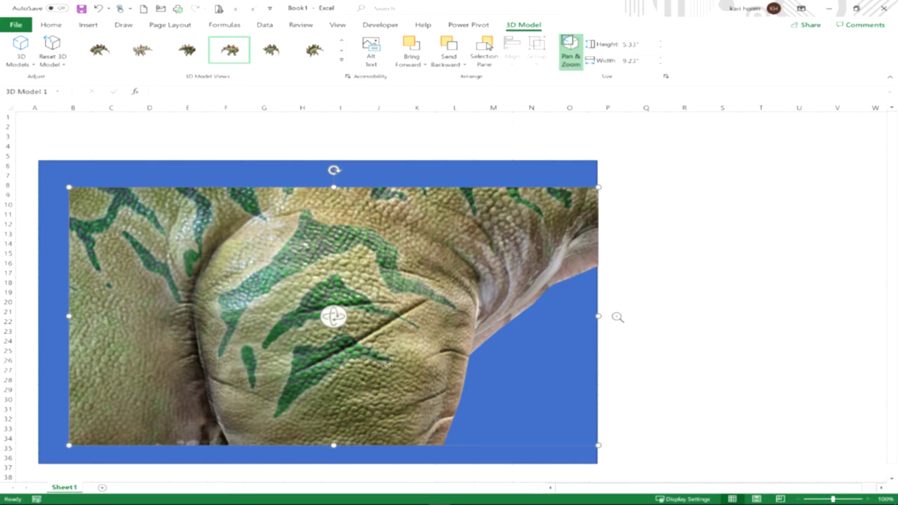
{"action": "left_click_drag", "start_coordinate": [184, 251], "coordinate": [511, 433]}
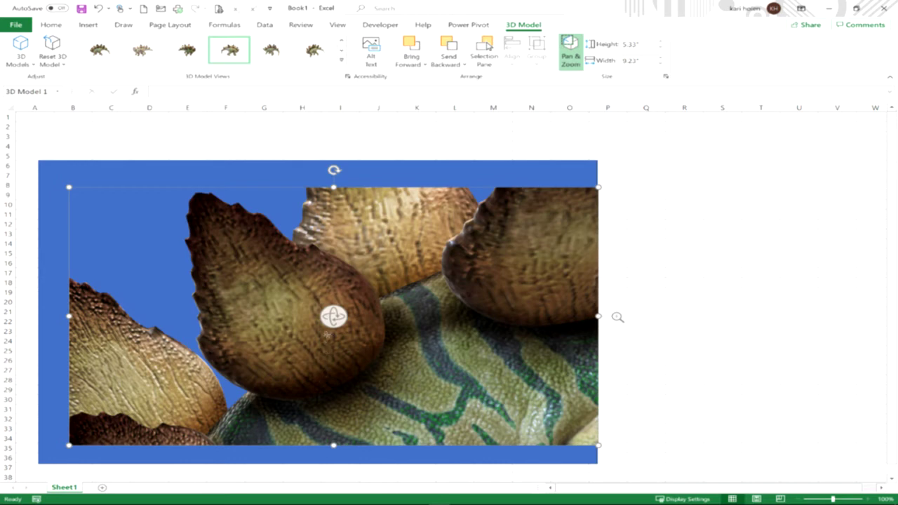
{"action": "left_click_drag", "start_coordinate": [393, 331], "coordinate": [424, 339]}
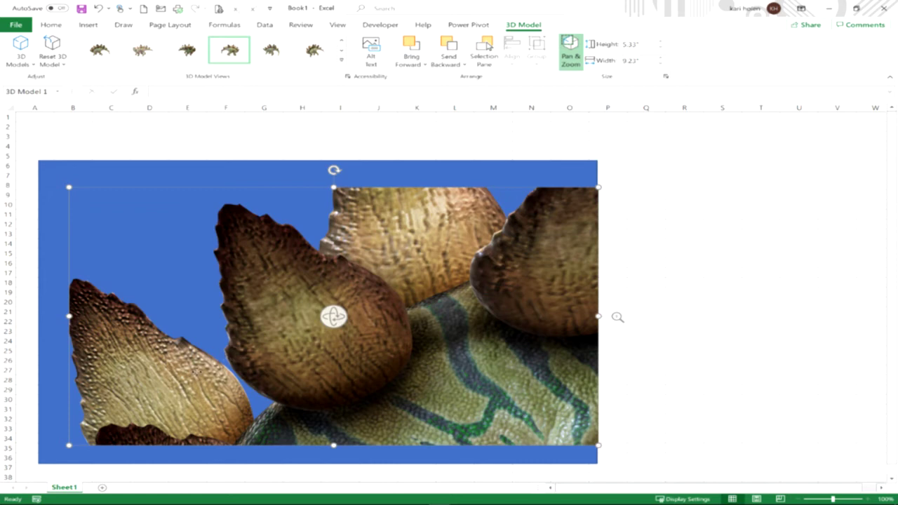
{"action": "left_click_drag", "start_coordinate": [384, 288], "coordinate": [361, 323]}
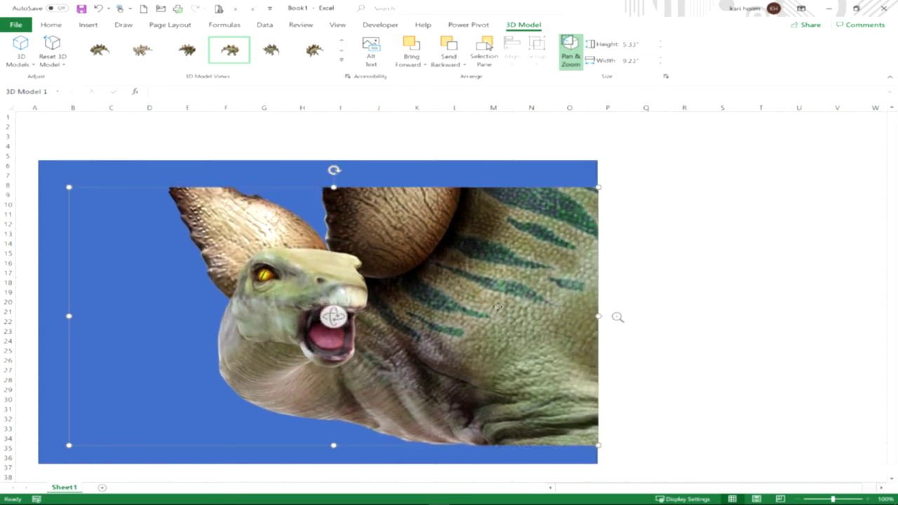
{"action": "left_click_drag", "start_coordinate": [617, 317], "coordinate": [590, 220]}
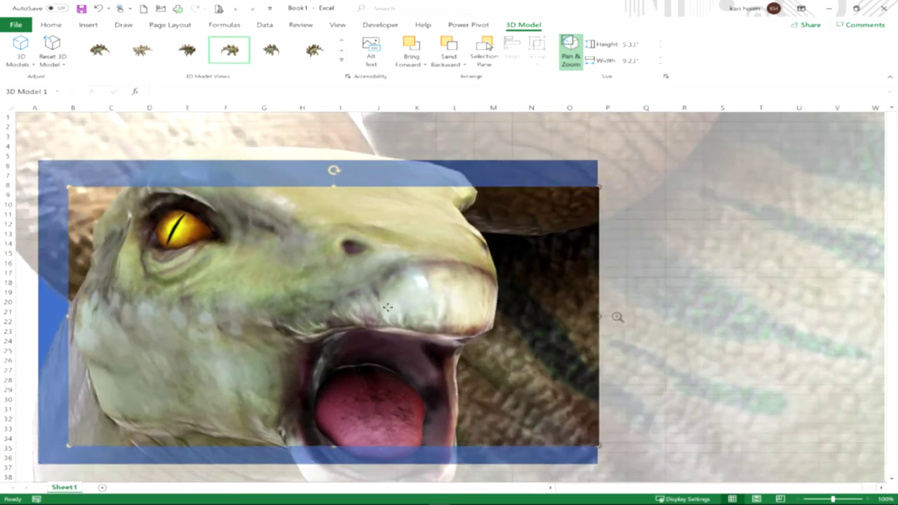
{"action": "left_click_drag", "start_coordinate": [379, 304], "coordinate": [484, 369]}
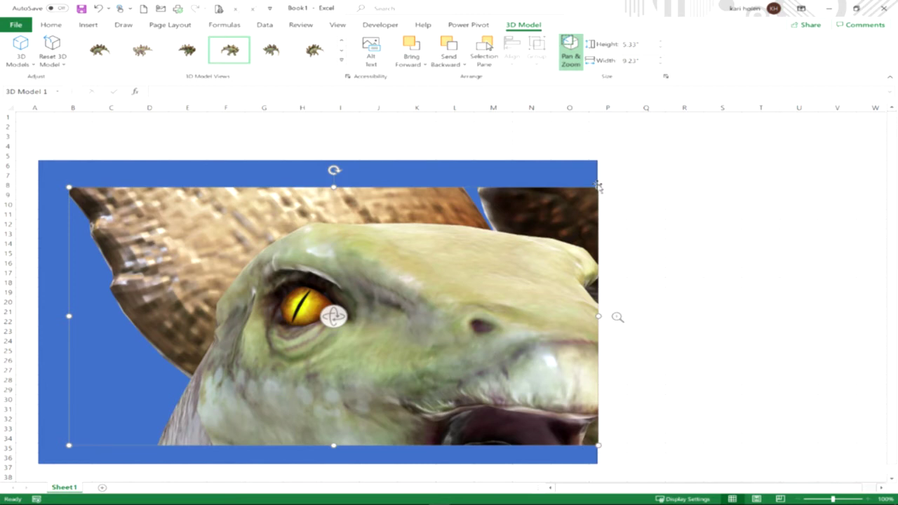
{"action": "left_click_drag", "start_coordinate": [597, 185], "coordinate": [552, 211]}
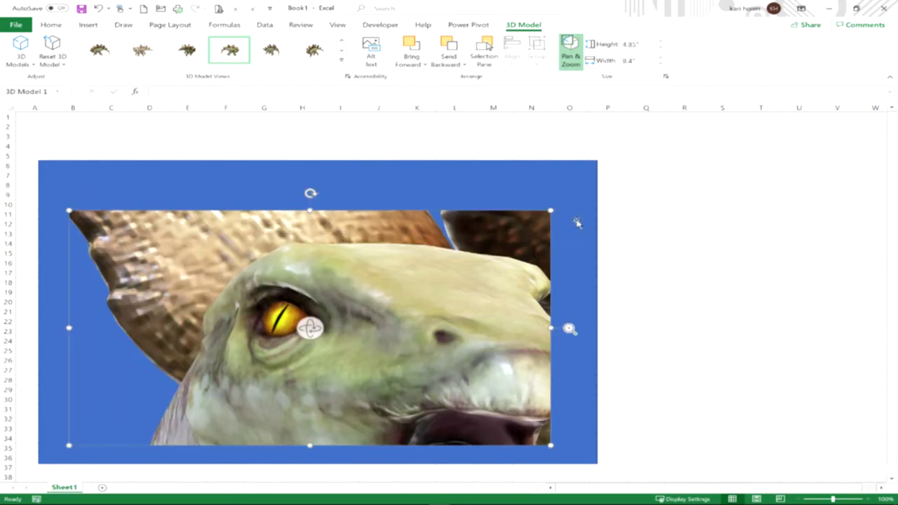
{"action": "left_click", "coordinate": [676, 286]}
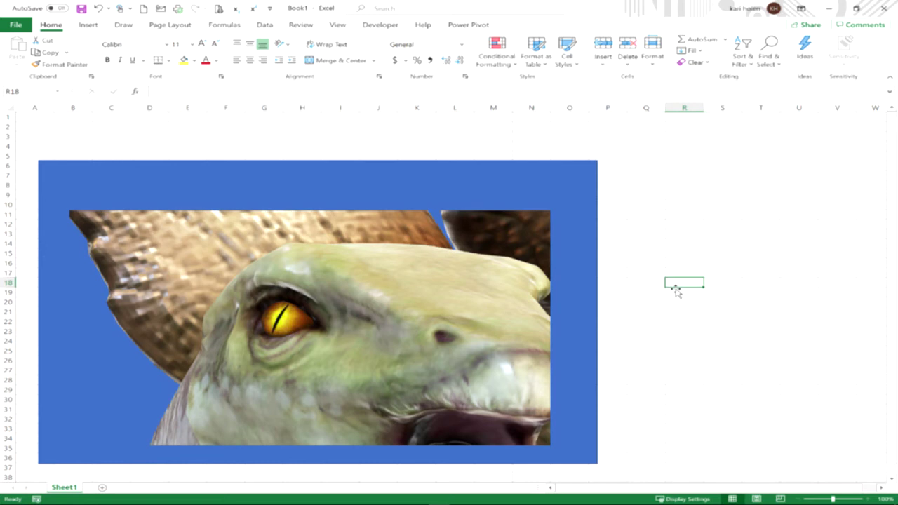
- Delete the stegosaurus 3D model, leaving only the blue rectangle on the sheet
{"action": "left_click", "coordinate": [339, 321]}
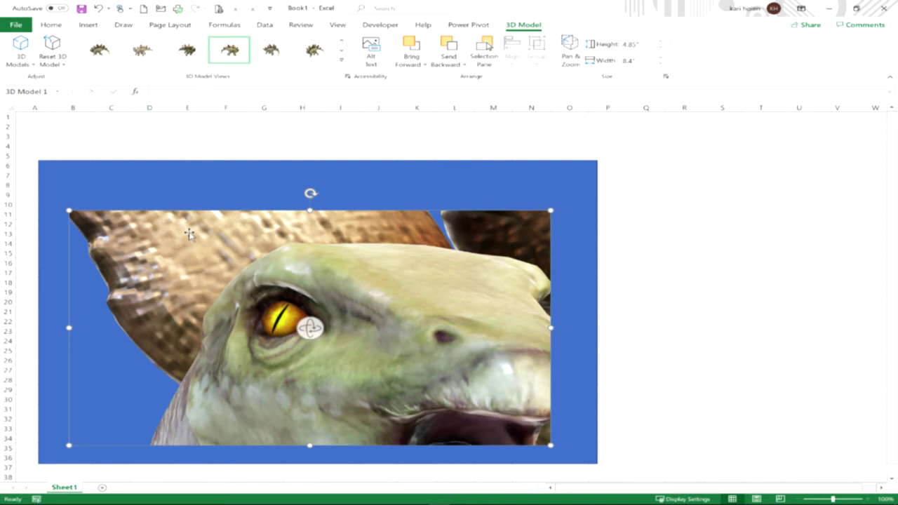
{"action": "key", "text": "Delete"}
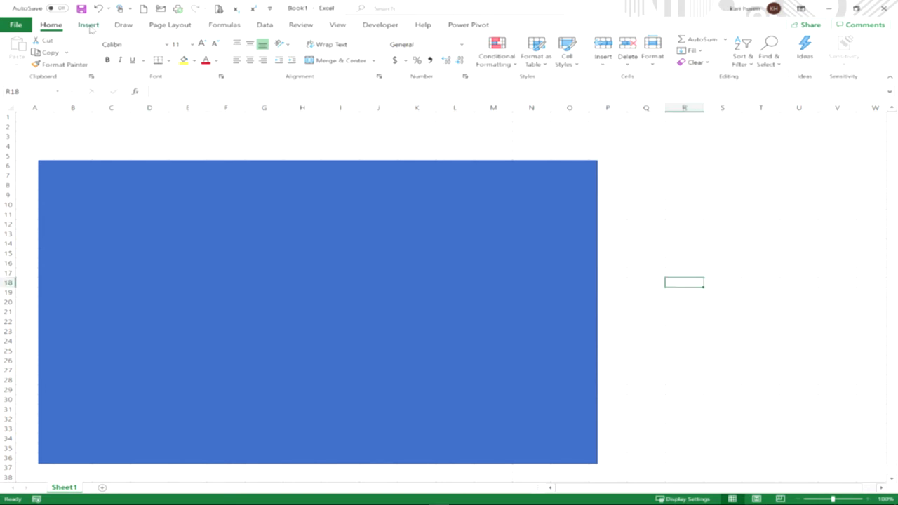
- Insert the T-rex from the online All Animated Models library onto the blue rectangle
{"action": "left_click", "coordinate": [89, 26]}
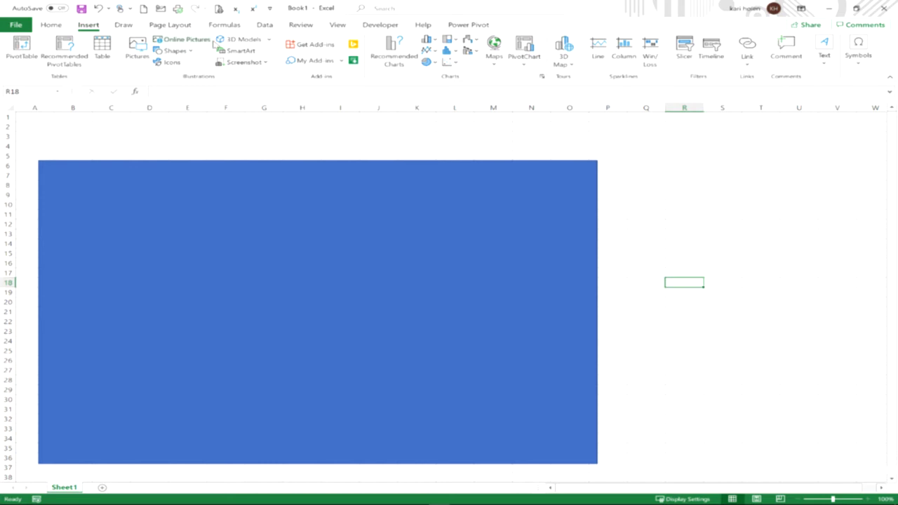
{"action": "left_click", "coordinate": [242, 40]}
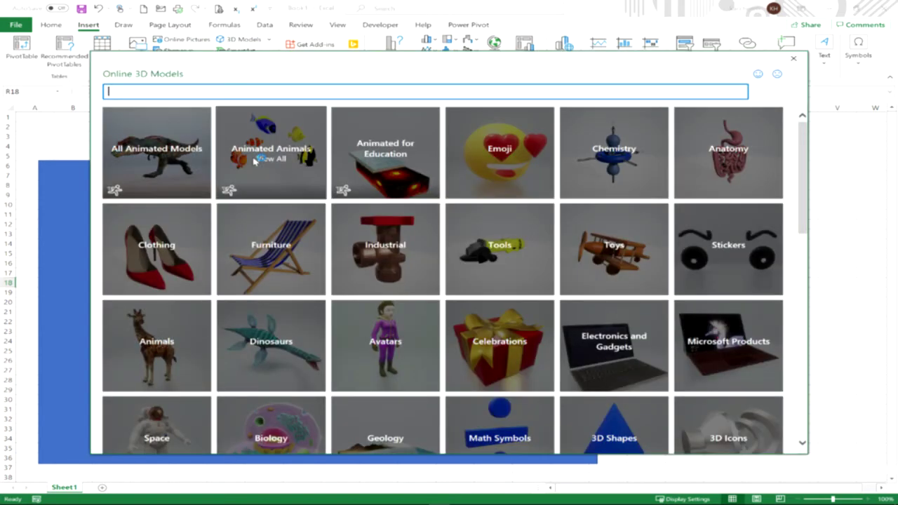
{"action": "left_click", "coordinate": [142, 151]}
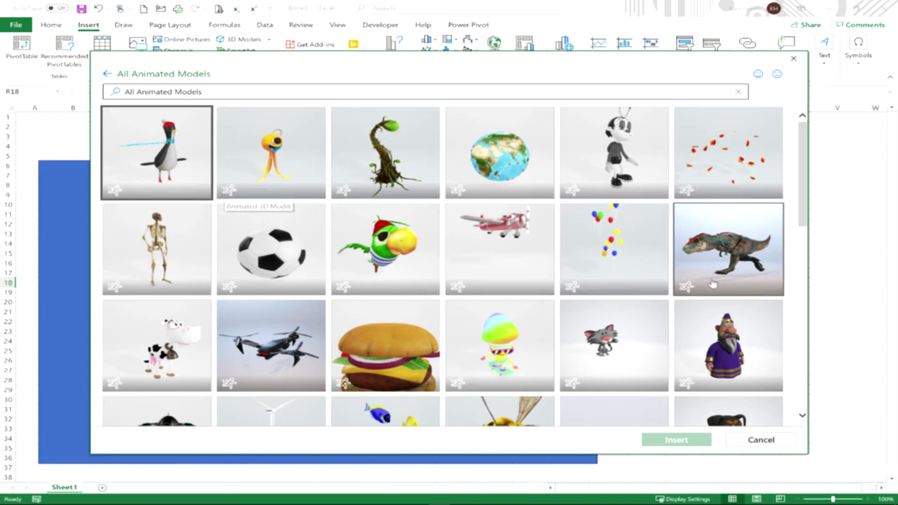
{"action": "left_click", "coordinate": [695, 293]}
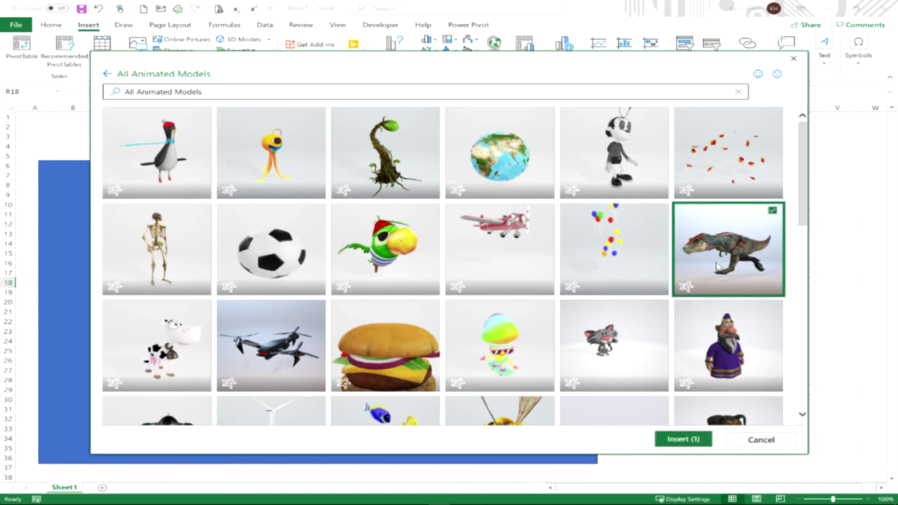
{"action": "left_click", "coordinate": [695, 440]}
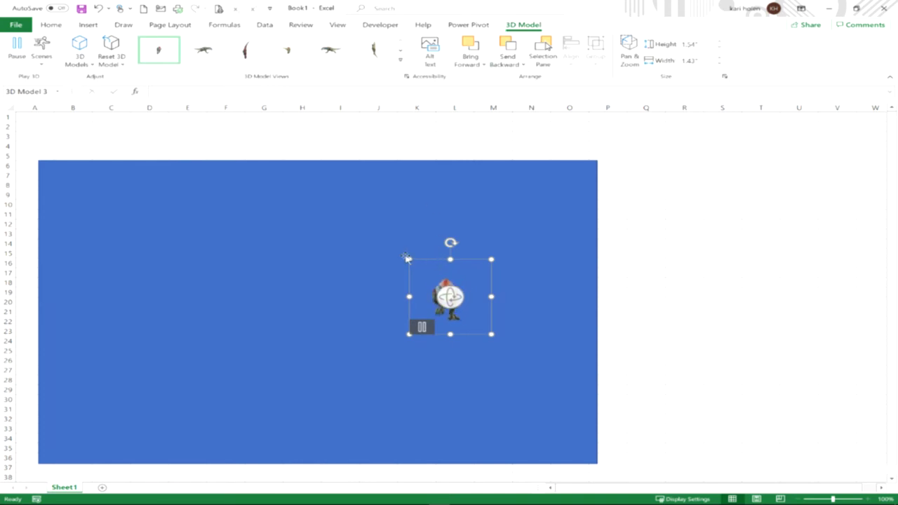
- Enlarge the T-rex frame to 5.83" by 6.17" and tilt the model to a top-down view
{"action": "left_click", "coordinate": [252, 229]}
{"action": "left_click_drag", "start_coordinate": [252, 229], "coordinate": [161, 219]}
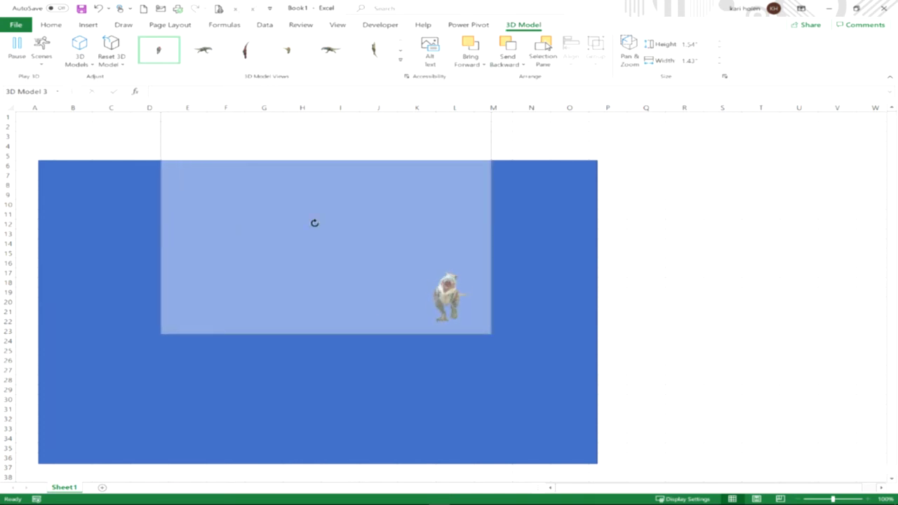
{"action": "left_click_drag", "start_coordinate": [303, 276], "coordinate": [379, 224]}
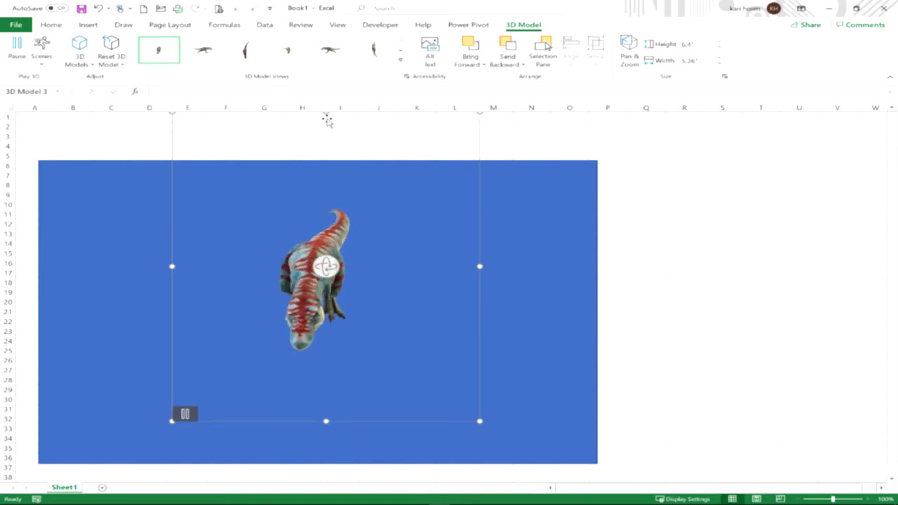
{"action": "left_click_drag", "start_coordinate": [325, 121], "coordinate": [313, 175]}
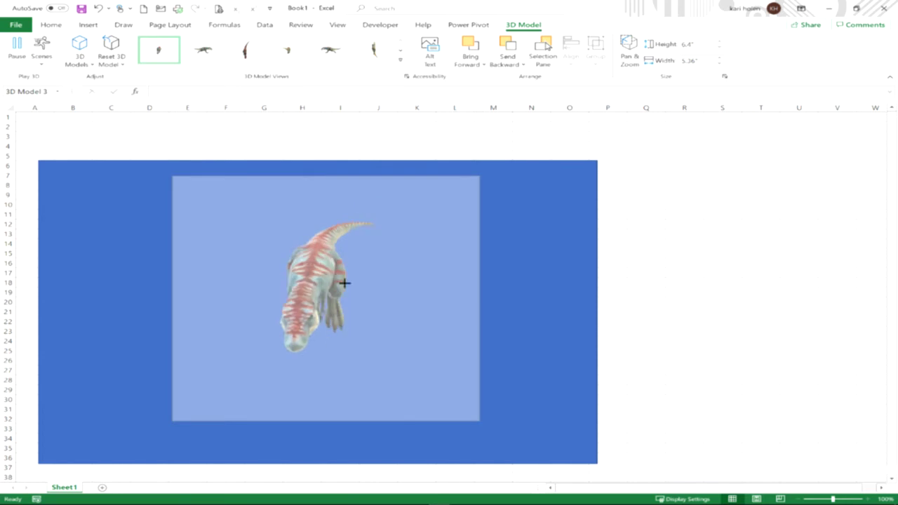
{"action": "left_click_drag", "start_coordinate": [477, 421], "coordinate": [480, 459]}
{"action": "left_click_drag", "start_coordinate": [262, 430], "coordinate": [262, 430]}
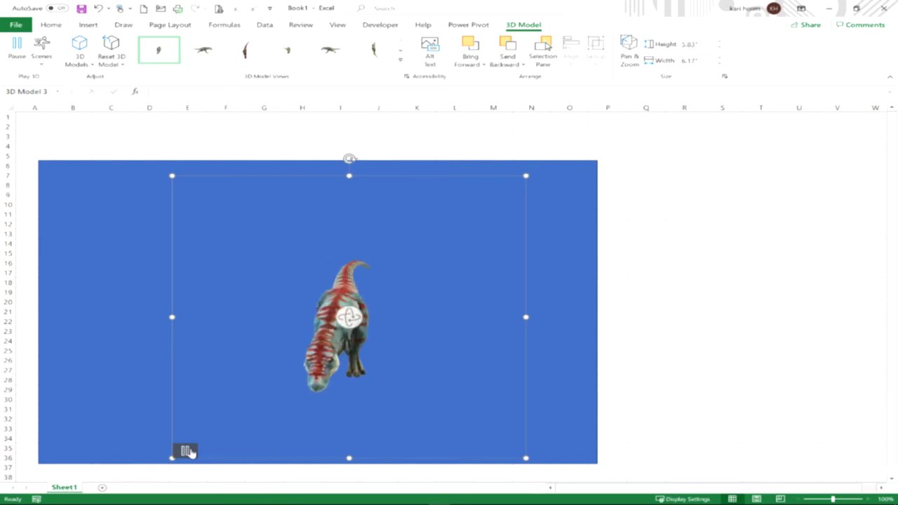
{"action": "right_click", "coordinate": [190, 452]}
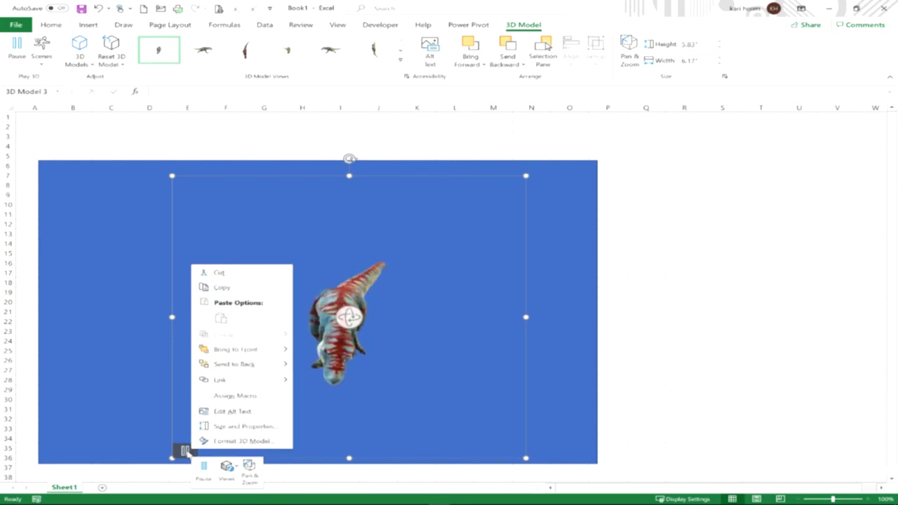
{"action": "left_click", "coordinate": [187, 452]}
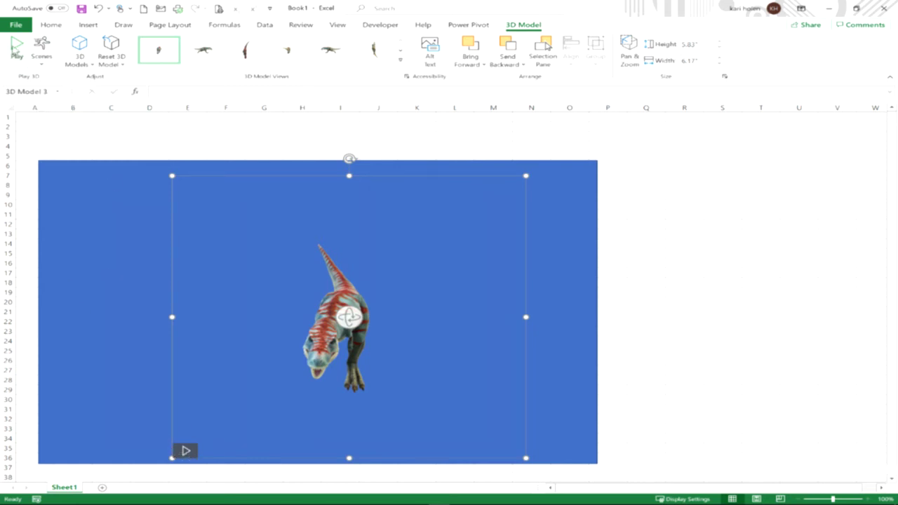
{"action": "left_click", "coordinate": [14, 49]}
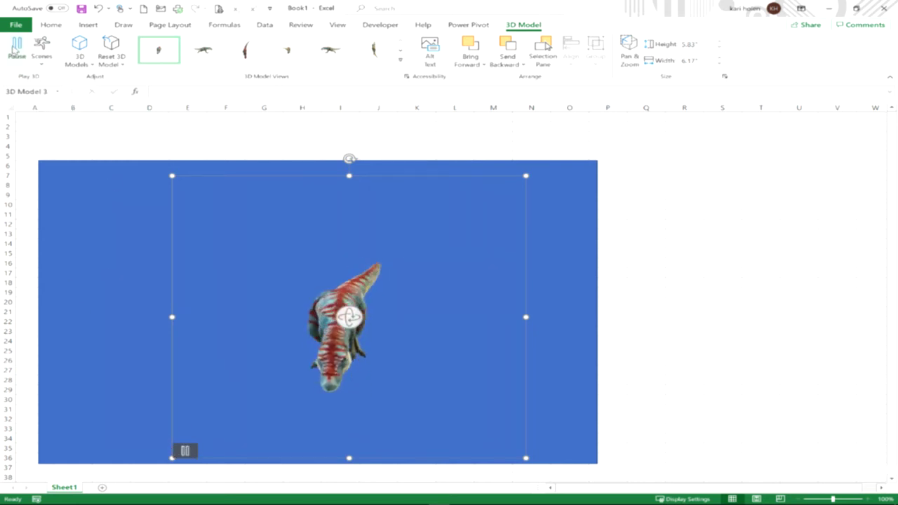
- Set the T-rex's animation scene to None, then reopen the Scenes list
{"action": "left_click", "coordinate": [42, 62]}
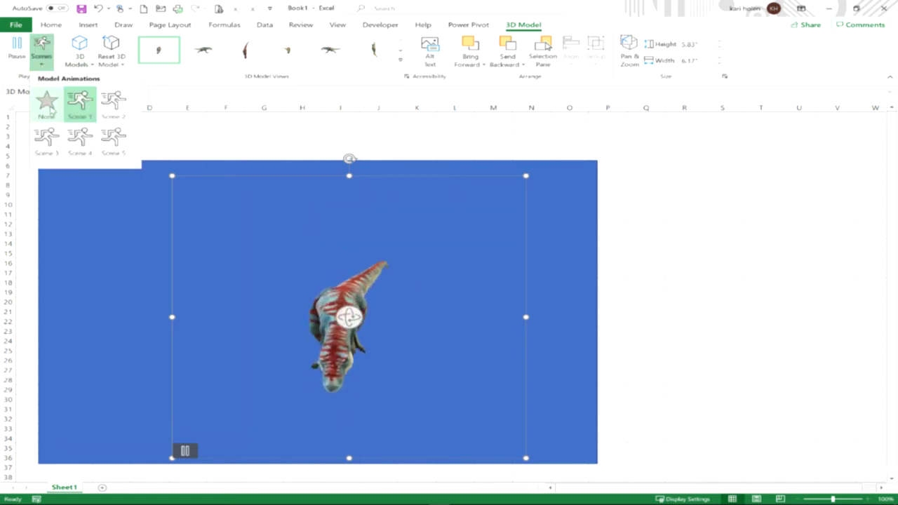
{"action": "left_click", "coordinate": [47, 106]}
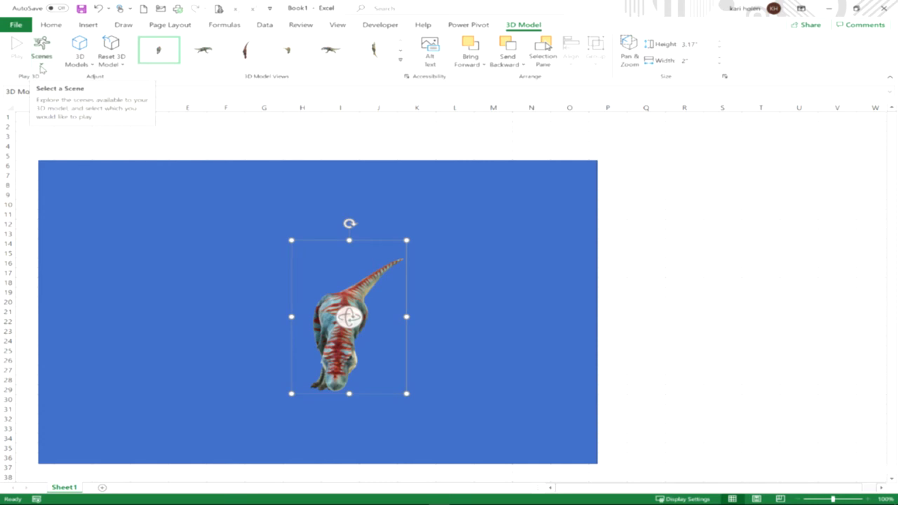
{"action": "left_click", "coordinate": [41, 67]}
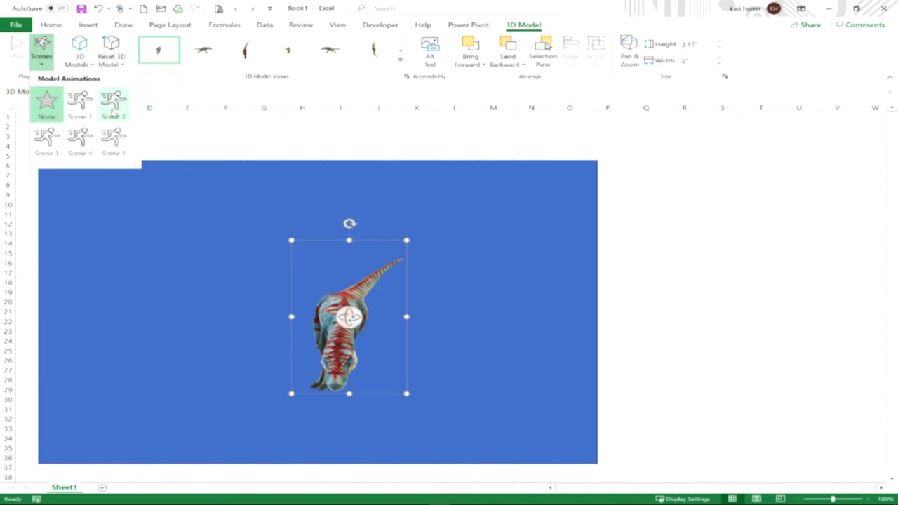
- Apply Scene 4 and rotate the T-rex, then switch its animation to Scene 5
{"action": "left_click", "coordinate": [81, 139]}
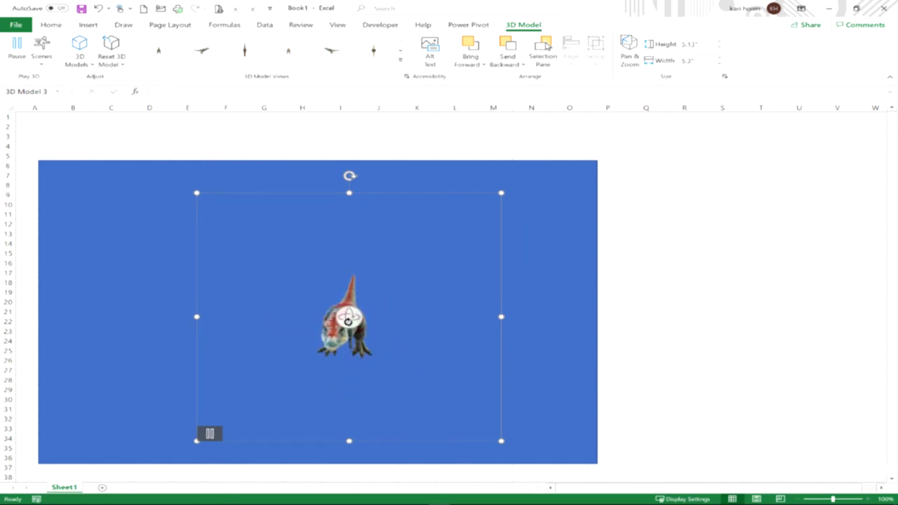
{"action": "left_click_drag", "start_coordinate": [348, 319], "coordinate": [471, 228]}
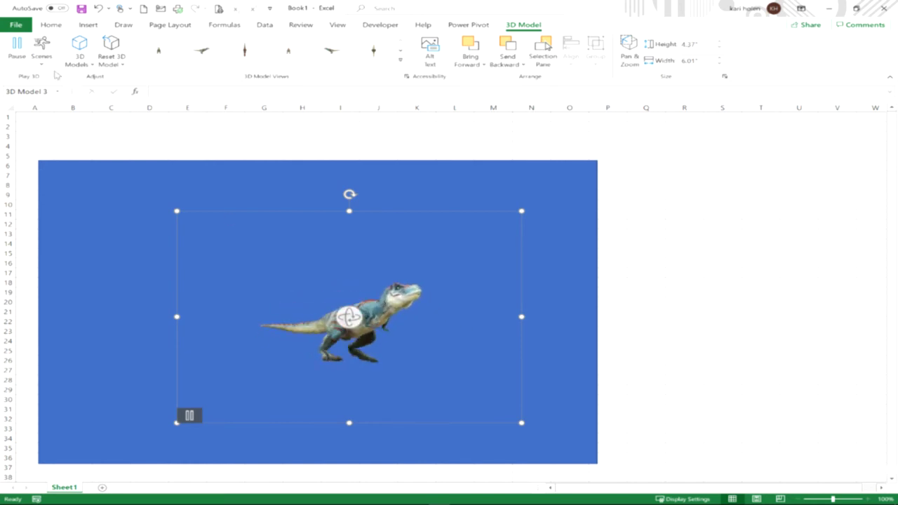
{"action": "left_click", "coordinate": [41, 52]}
{"action": "left_click", "coordinate": [113, 138]}
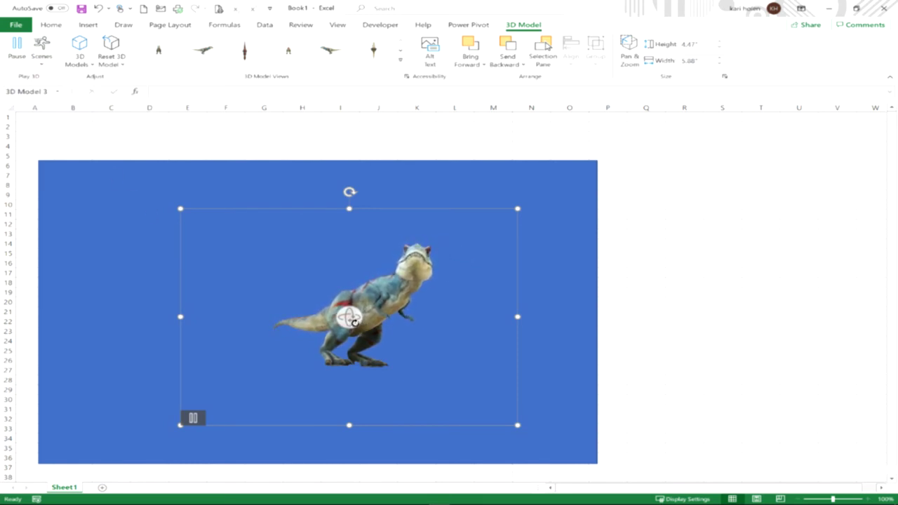
- Pause the T-rex mid-run, turn it to face left, and enable Pan & Zoom
{"action": "left_click", "coordinate": [41, 50]}
{"action": "left_click", "coordinate": [111, 101]}
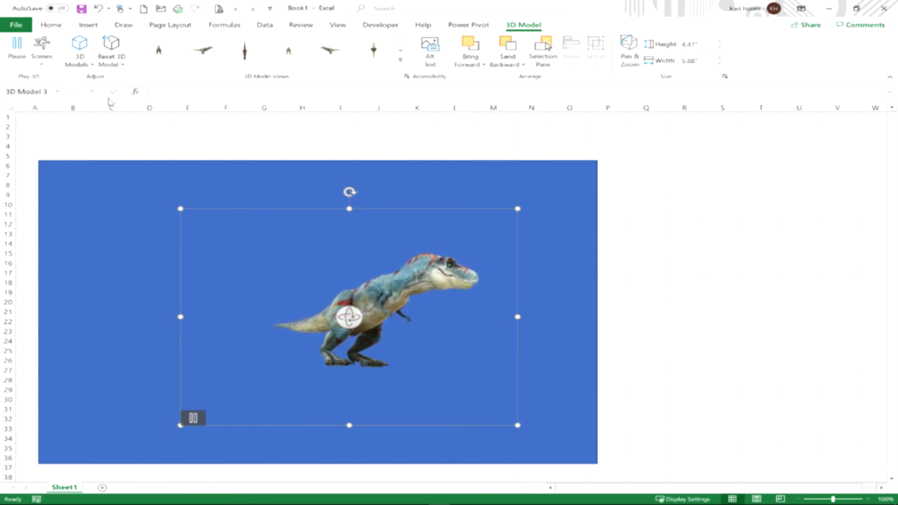
{"action": "left_click", "coordinate": [17, 51]}
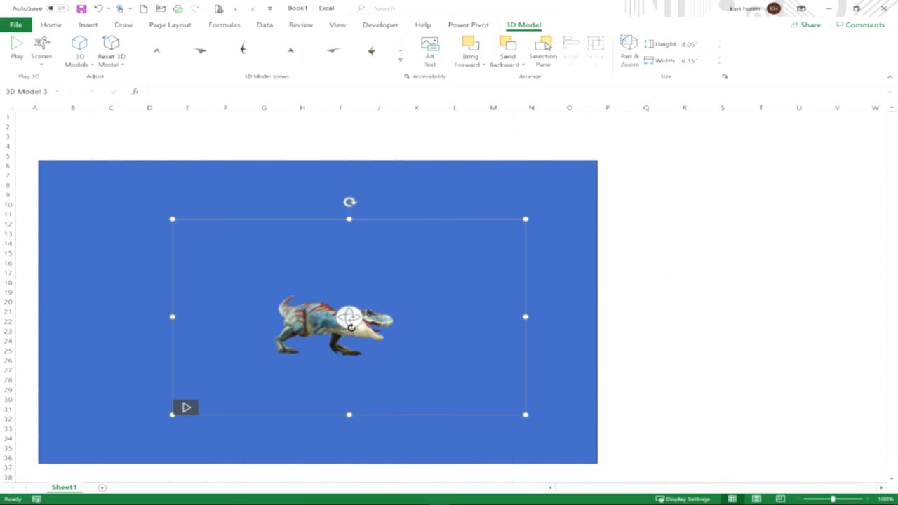
{"action": "left_click_drag", "start_coordinate": [350, 317], "coordinate": [55, 257]}
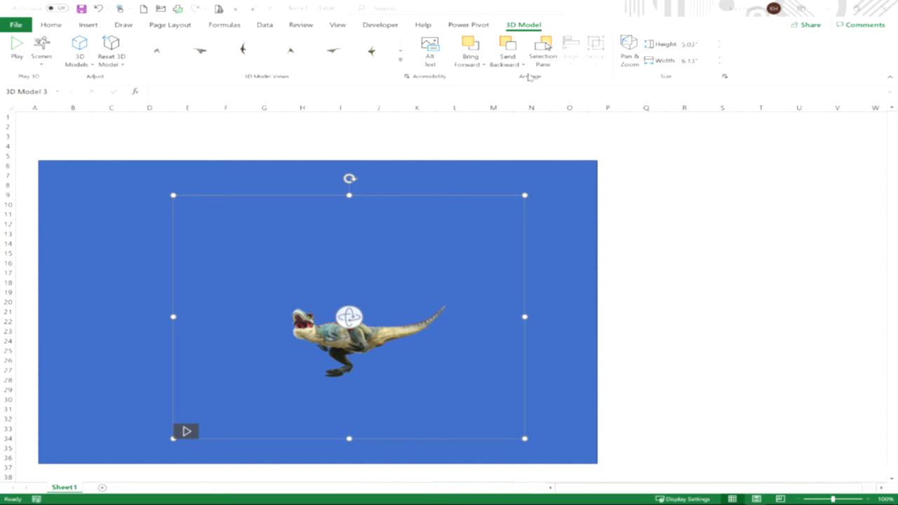
{"action": "left_click", "coordinate": [628, 53]}
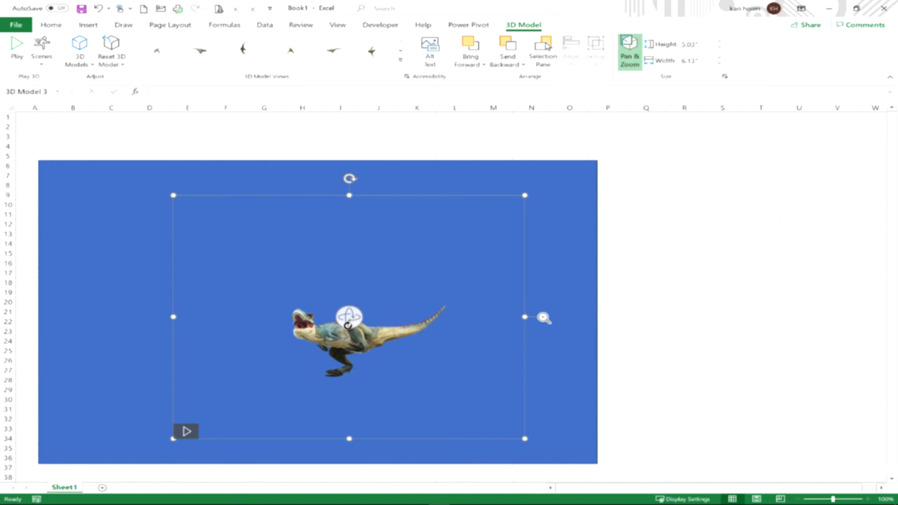
- Zoom in and turn the paused T-rex into a front-facing close-up of its open jaws
{"action": "left_click_drag", "start_coordinate": [543, 318], "coordinate": [545, 251]}
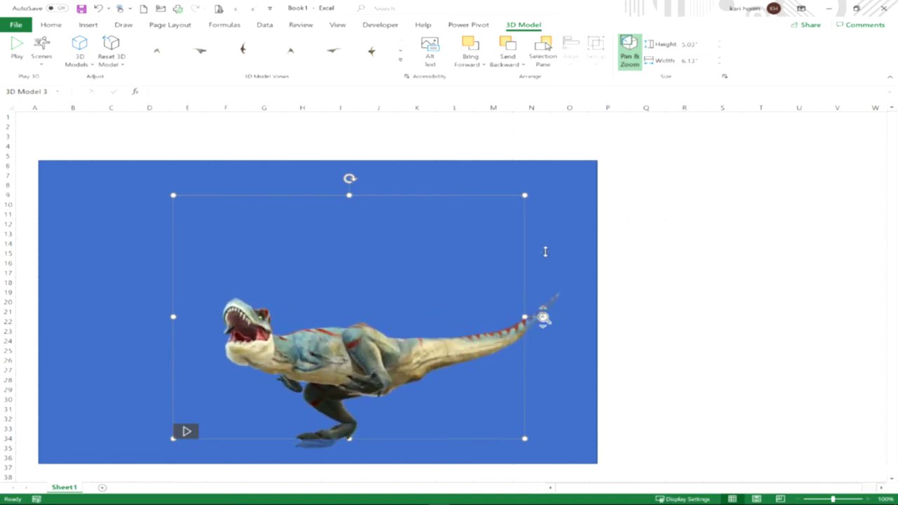
{"action": "left_click_drag", "start_coordinate": [349, 316], "coordinate": [468, 358]}
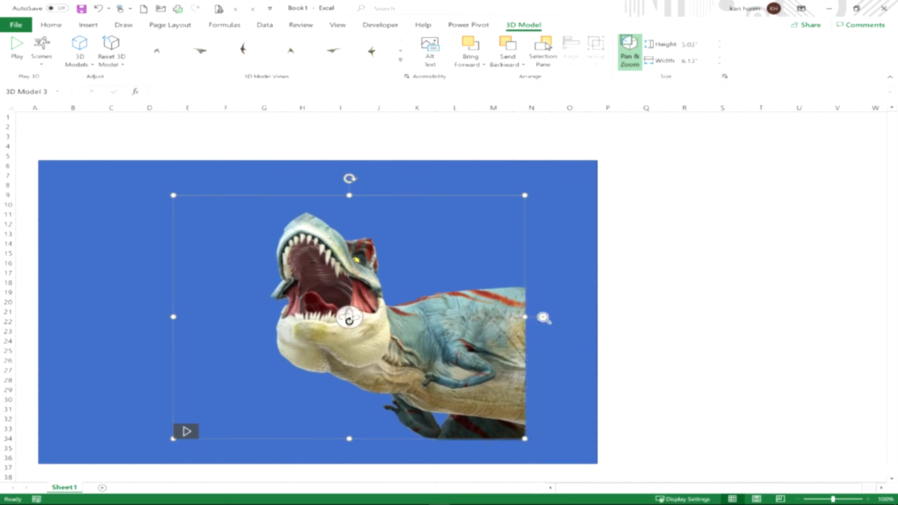
{"action": "left_click_drag", "start_coordinate": [348, 320], "coordinate": [348, 391]}
{"action": "left_click_drag", "start_coordinate": [543, 317], "coordinate": [543, 276]}
{"action": "left_click_drag", "start_coordinate": [349, 316], "coordinate": [454, 277]}
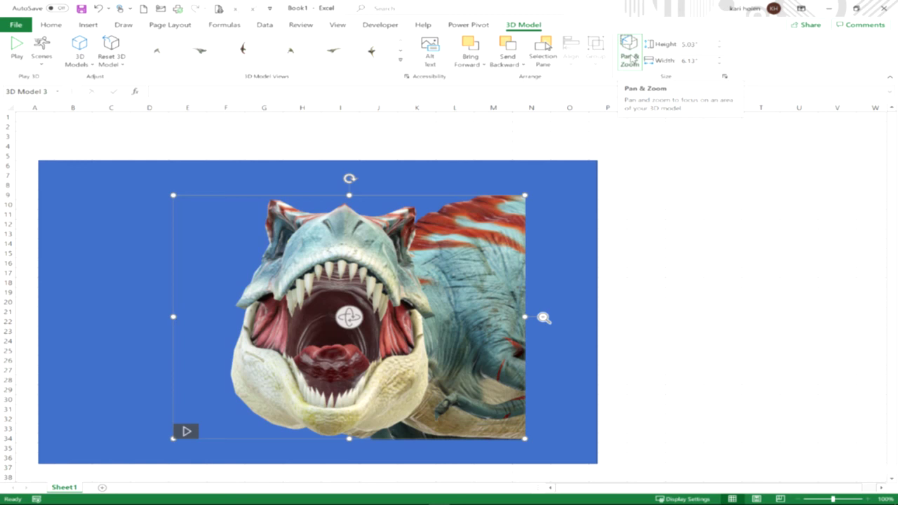
{"action": "left_click", "coordinate": [630, 59]}
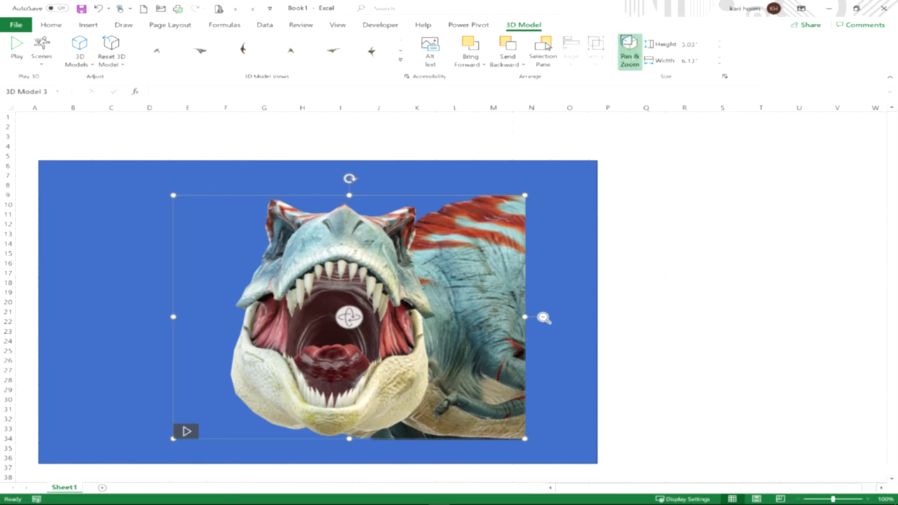